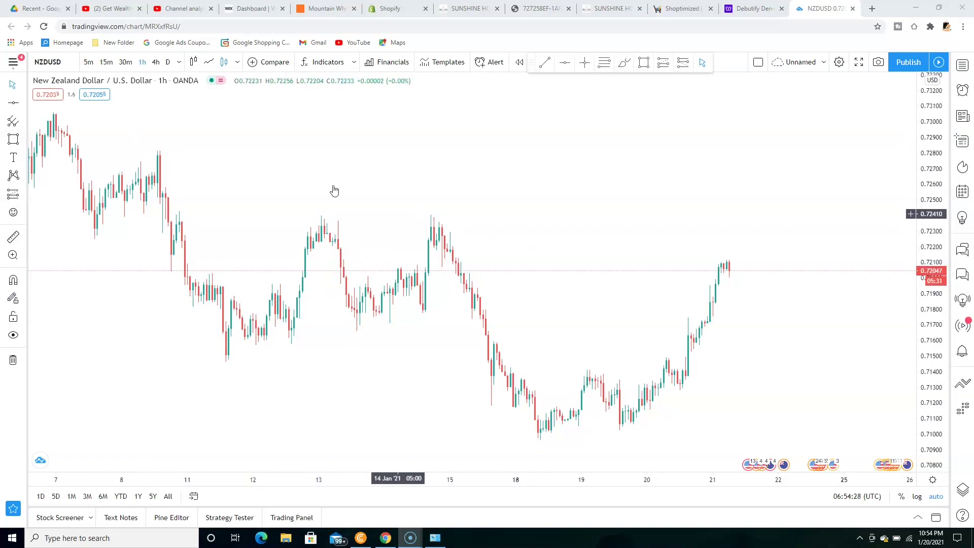
Step: Switch NZDUSD to 4-hour candles and pan back to show the earlier months
click(155, 63)
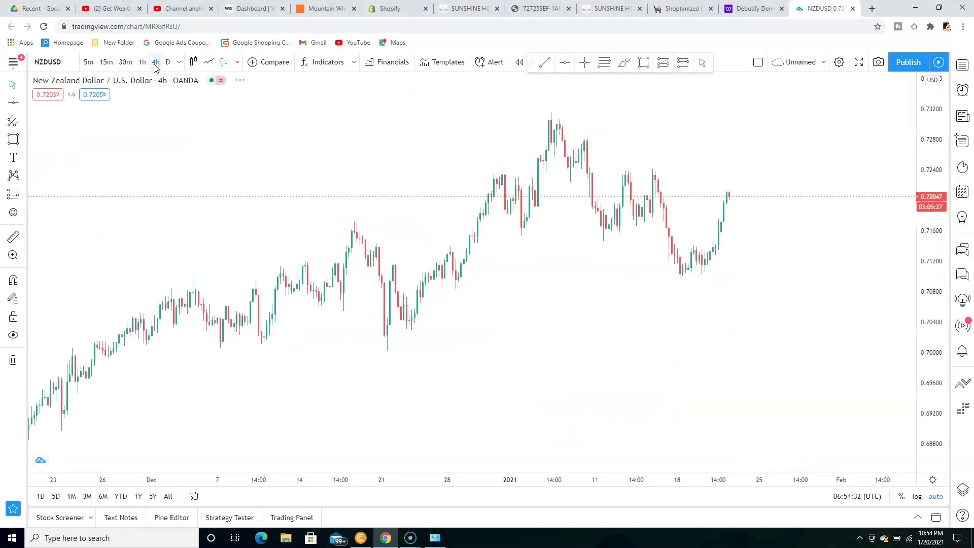
drag(626, 330, 664, 316)
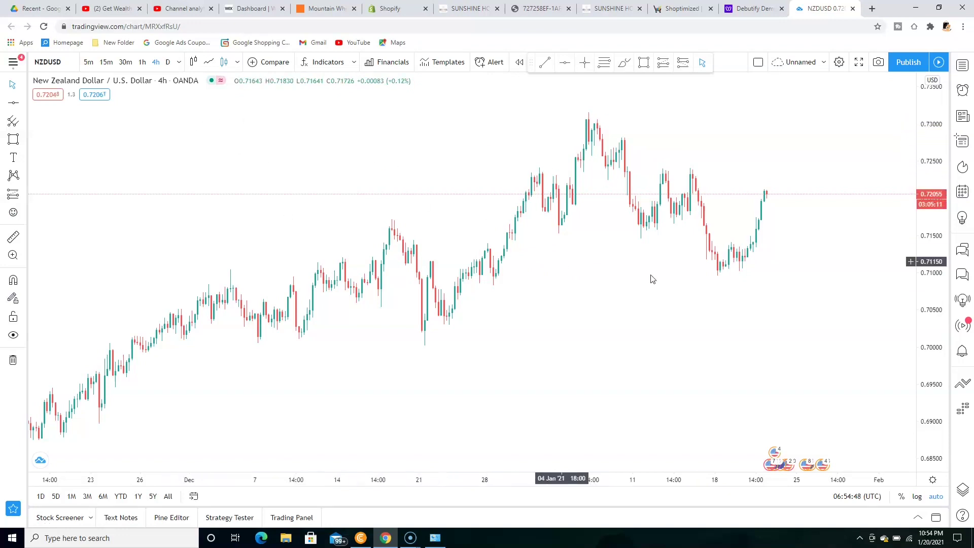
Step: Show price as a line chart and add horizontal levels at 0.71019 and 0.71589
click(208, 63)
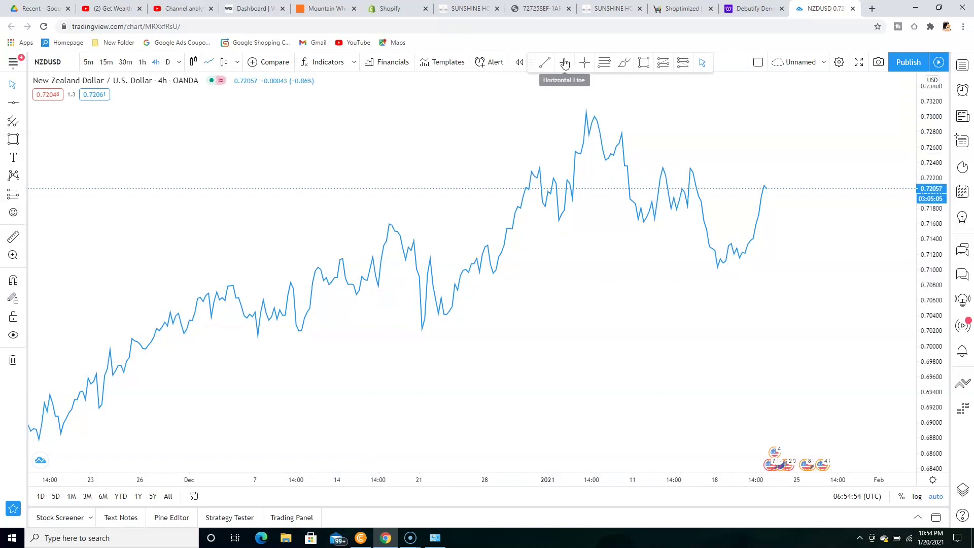
click(727, 275)
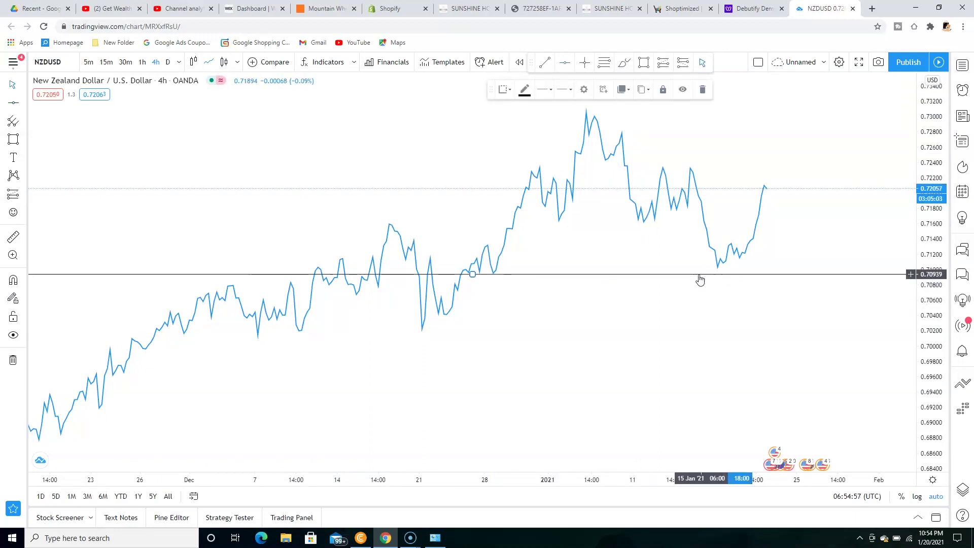
drag(702, 279, 704, 267)
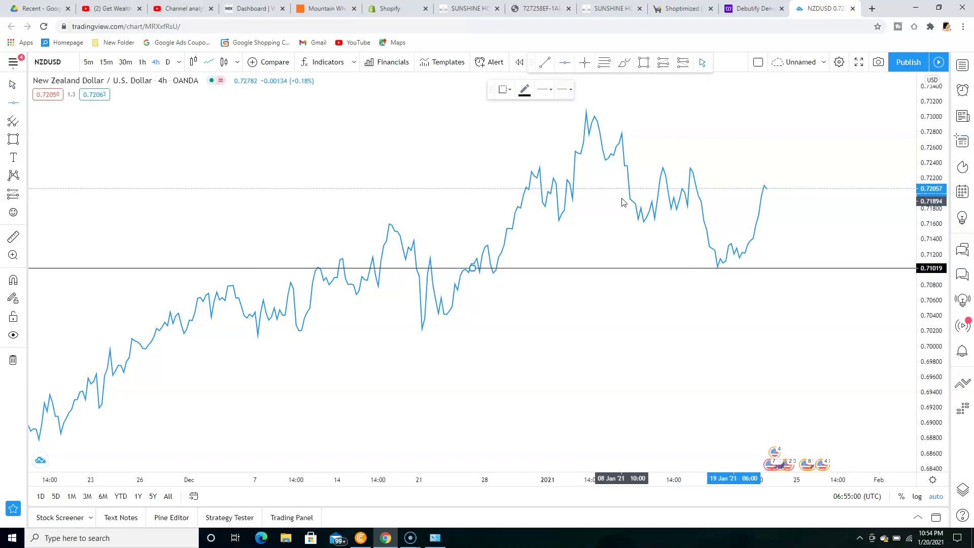
click(655, 237)
drag(654, 241, 674, 224)
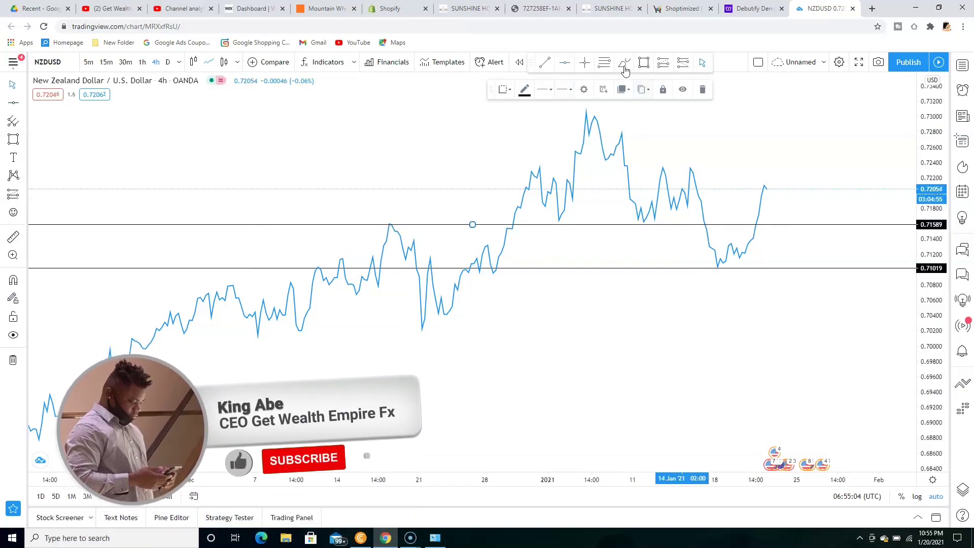
Step: Add three more horizontal levels at 0.72338, 0.72809 and 0.73108
click(566, 66)
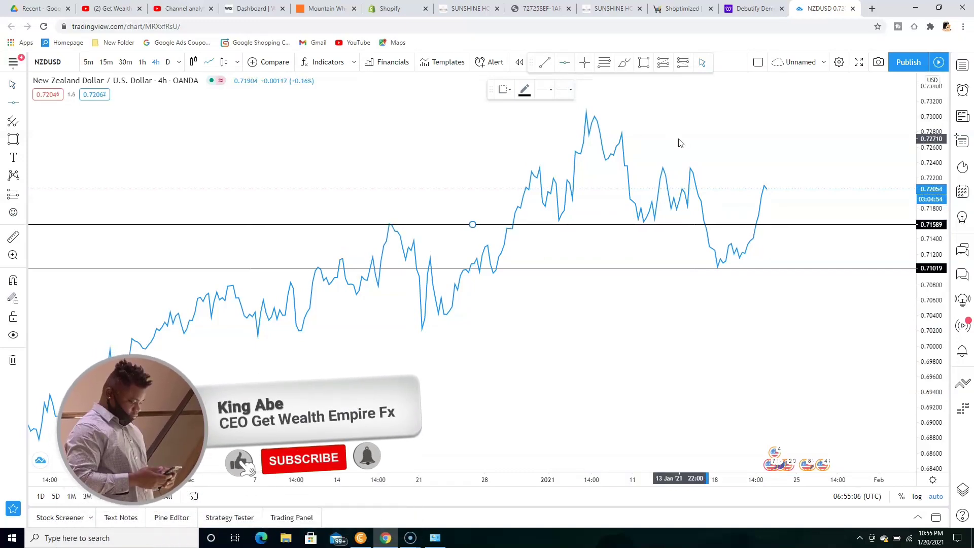
click(716, 167)
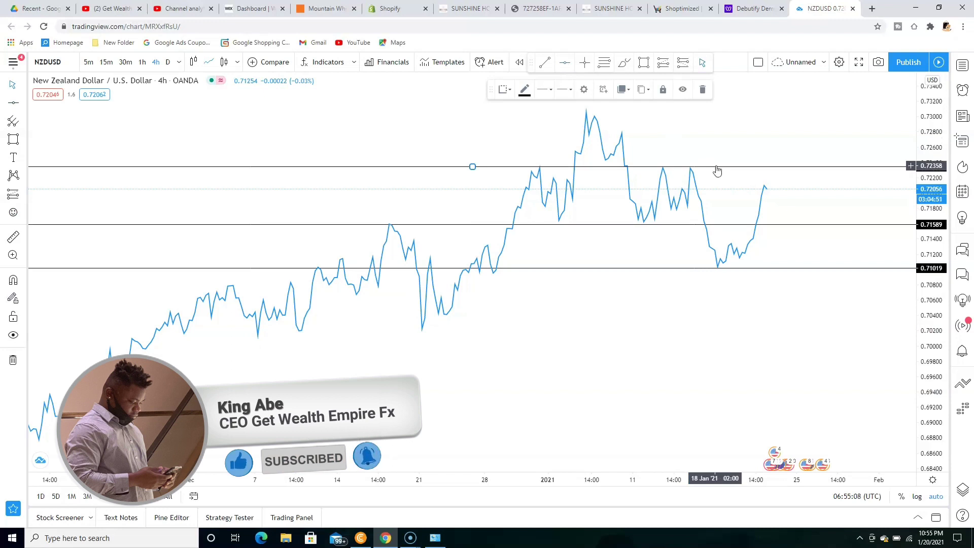
drag(716, 168, 716, 166)
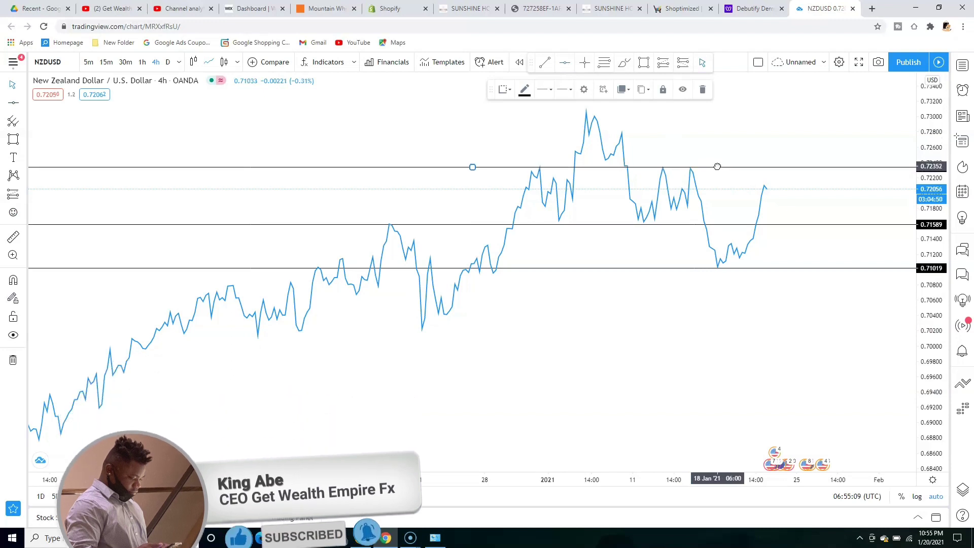
click(566, 66)
click(656, 131)
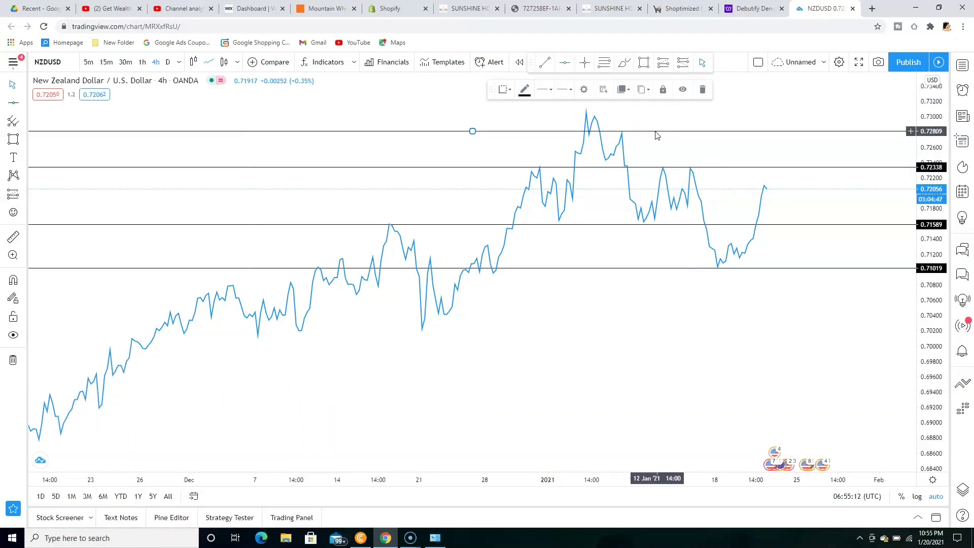
click(566, 62)
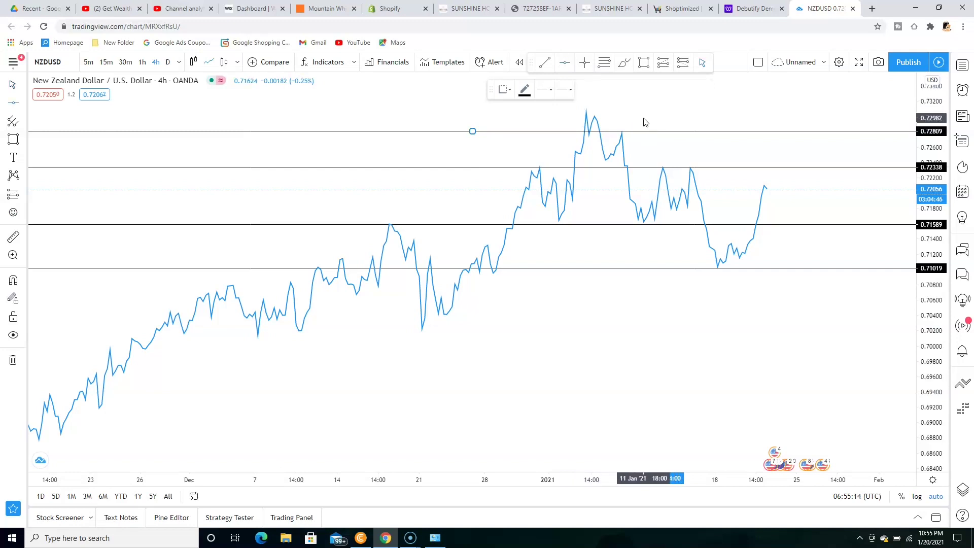
click(641, 116)
drag(640, 119, 640, 111)
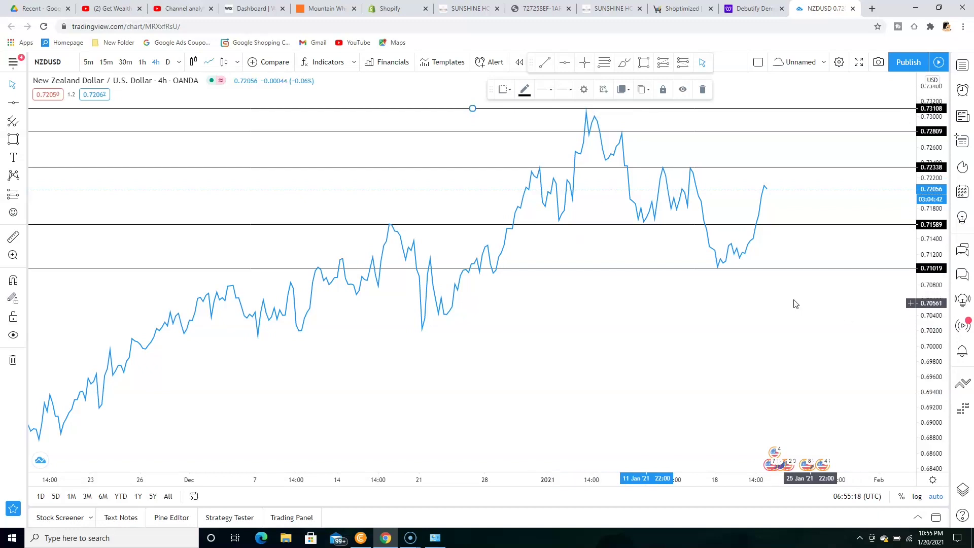
click(762, 96)
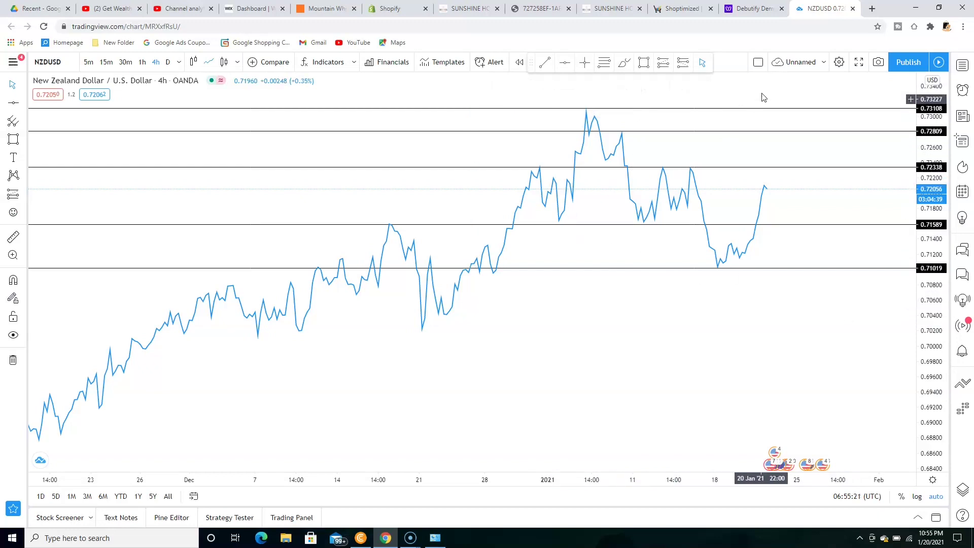
Step: Return to 1-hour candlesticks and add an Exponential Moving Average indicator
click(143, 62)
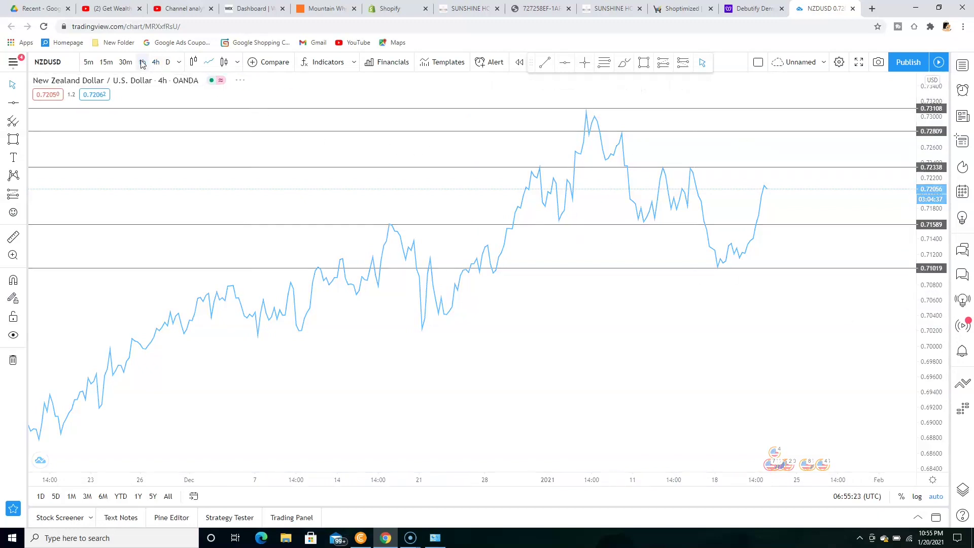
click(223, 62)
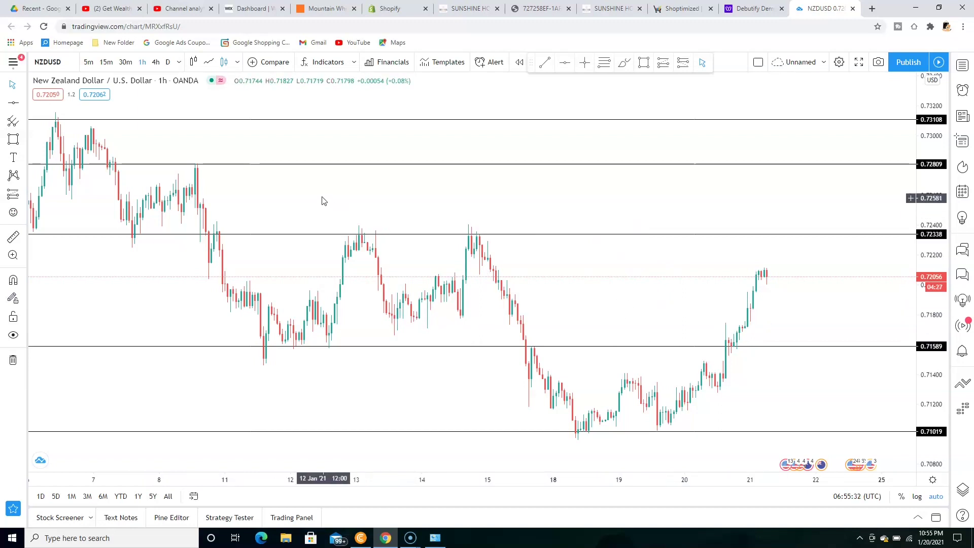
click(320, 63)
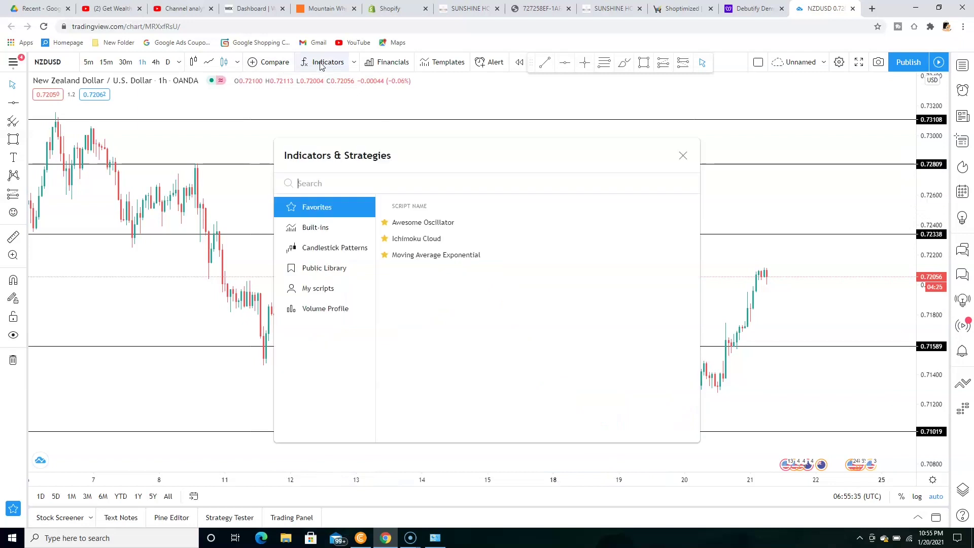
click(425, 254)
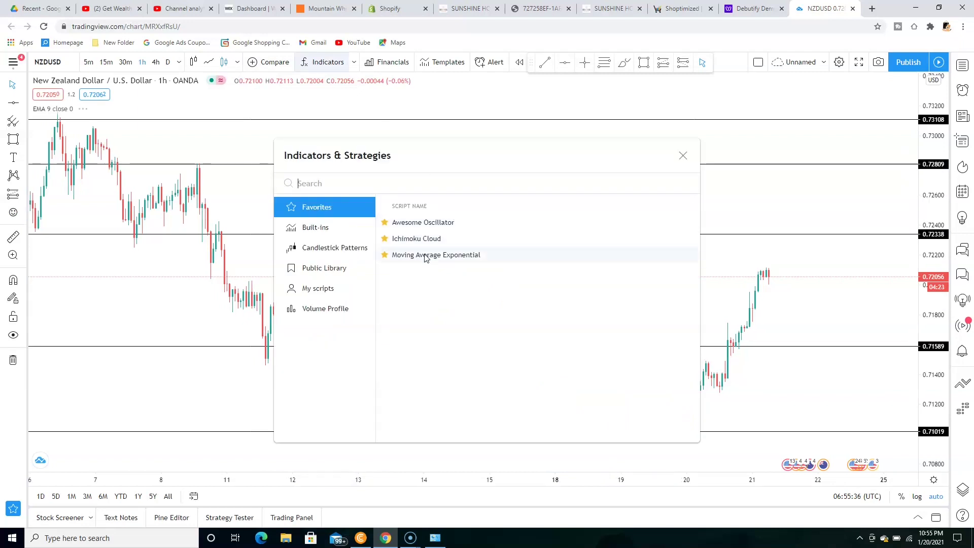
click(682, 156)
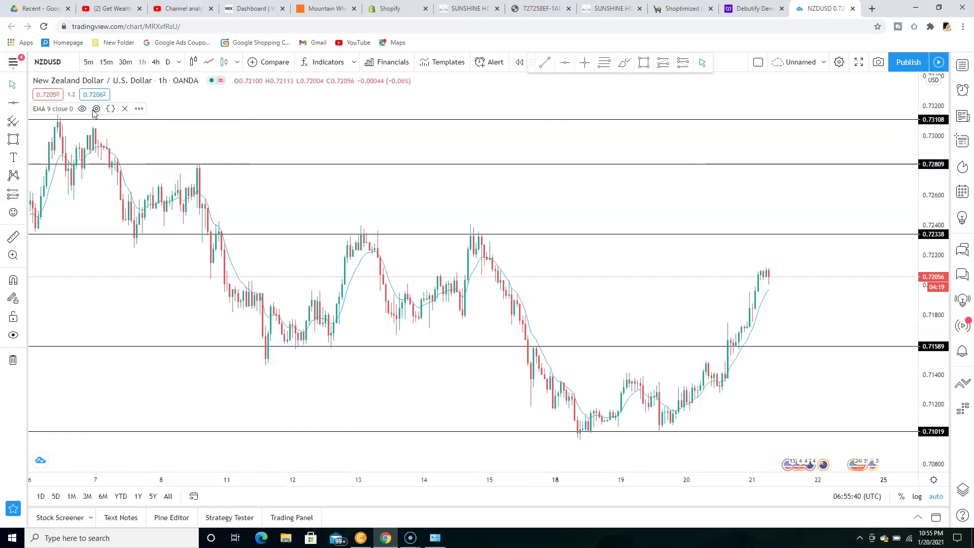
Step: Set the EMA to length 100 with a thicker black line
click(96, 108)
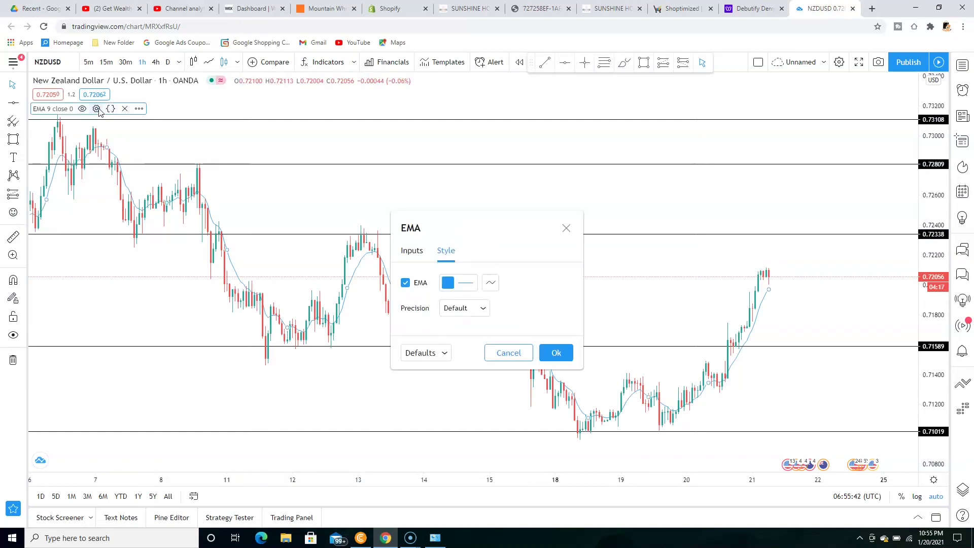
click(412, 251)
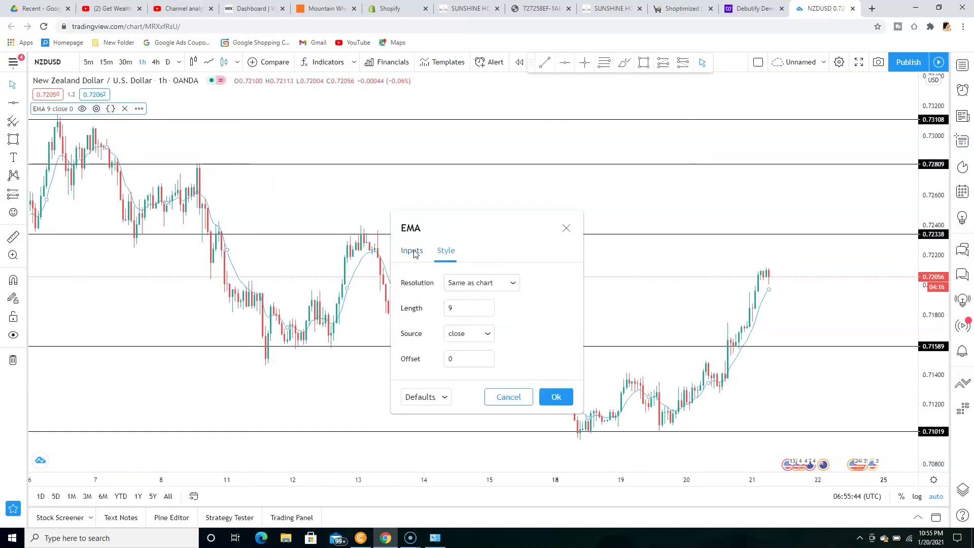
click(459, 310)
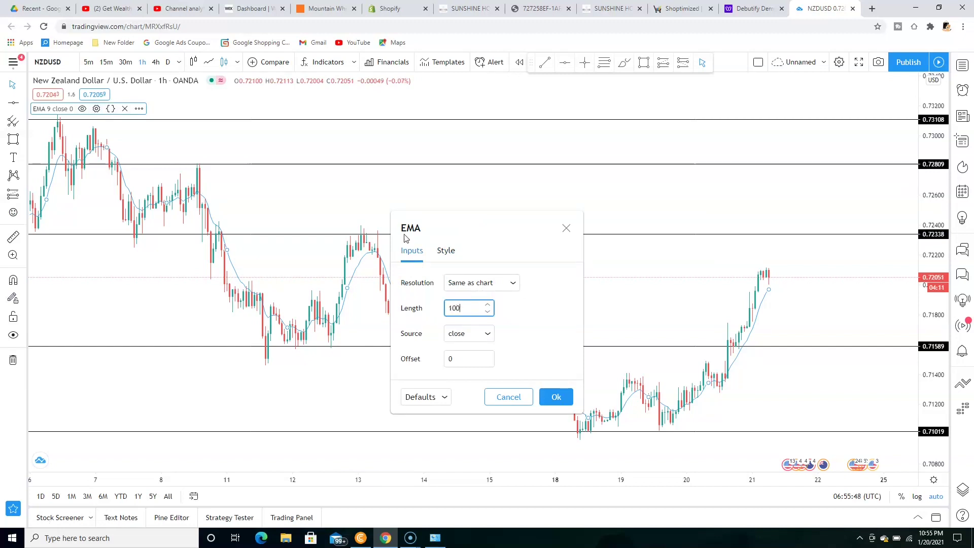
click(454, 254)
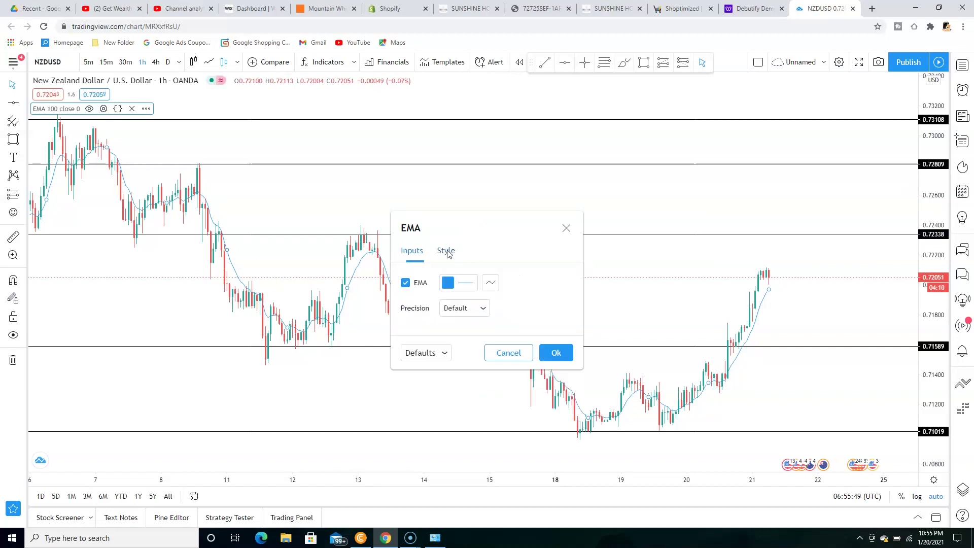
click(452, 284)
click(543, 304)
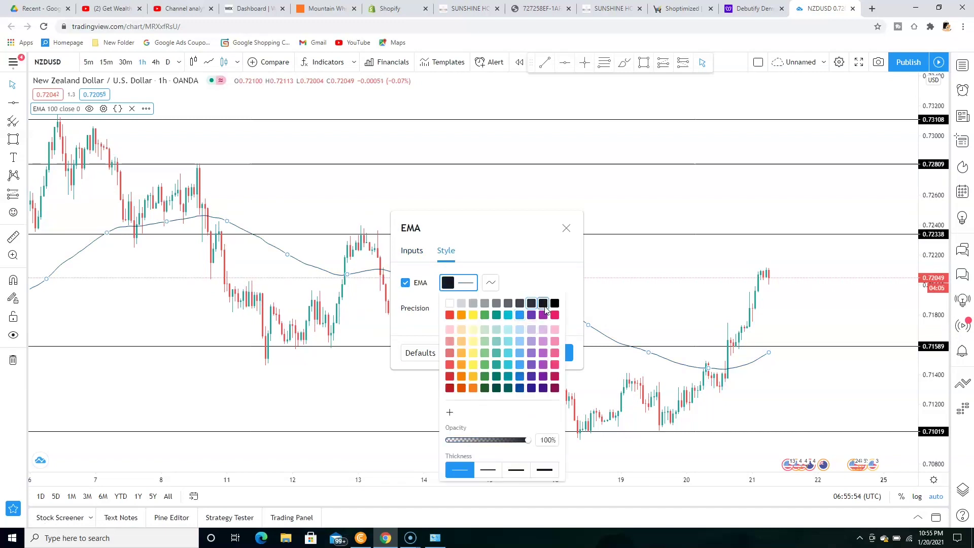
click(488, 471)
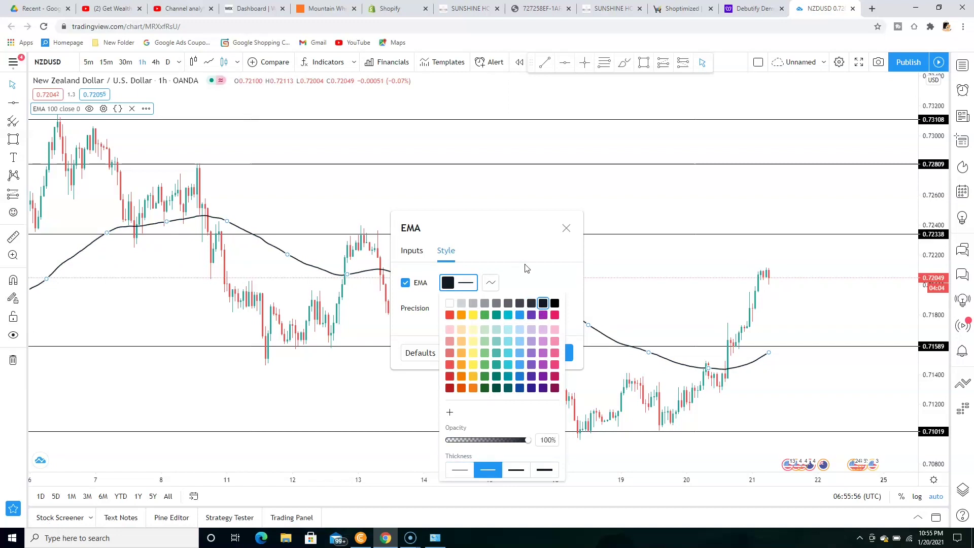
click(519, 248)
click(547, 350)
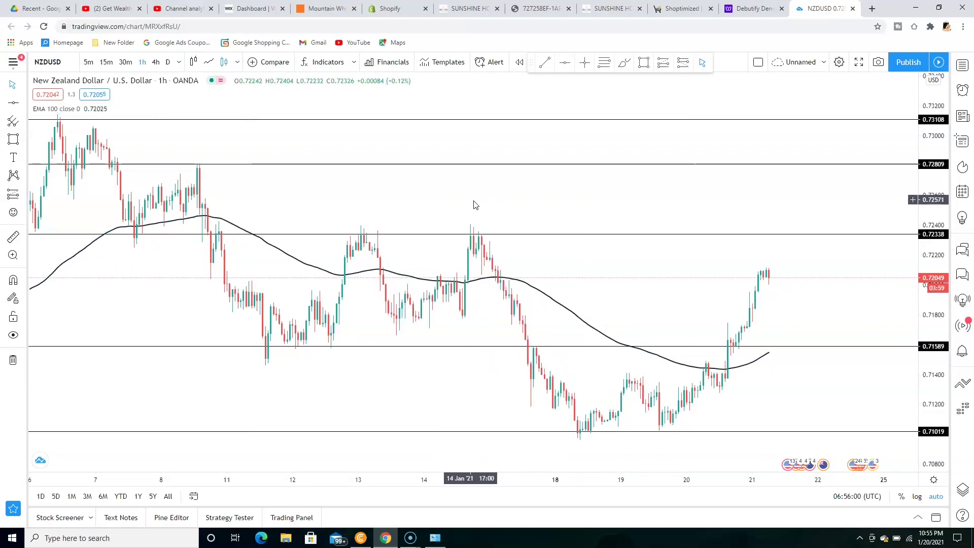
drag(474, 201, 509, 204)
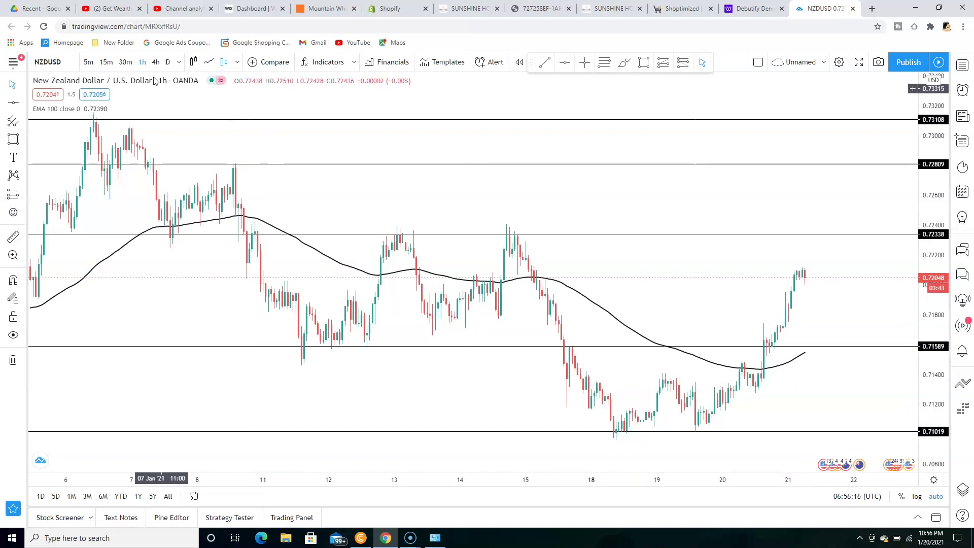
Step: Add a second Exponential Moving Average indicator to the chart
click(327, 63)
click(418, 257)
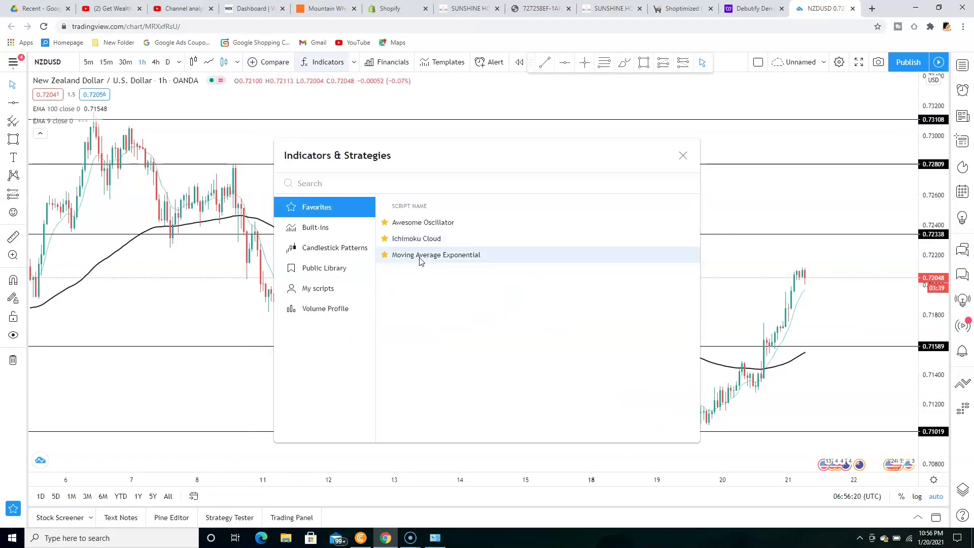
click(683, 155)
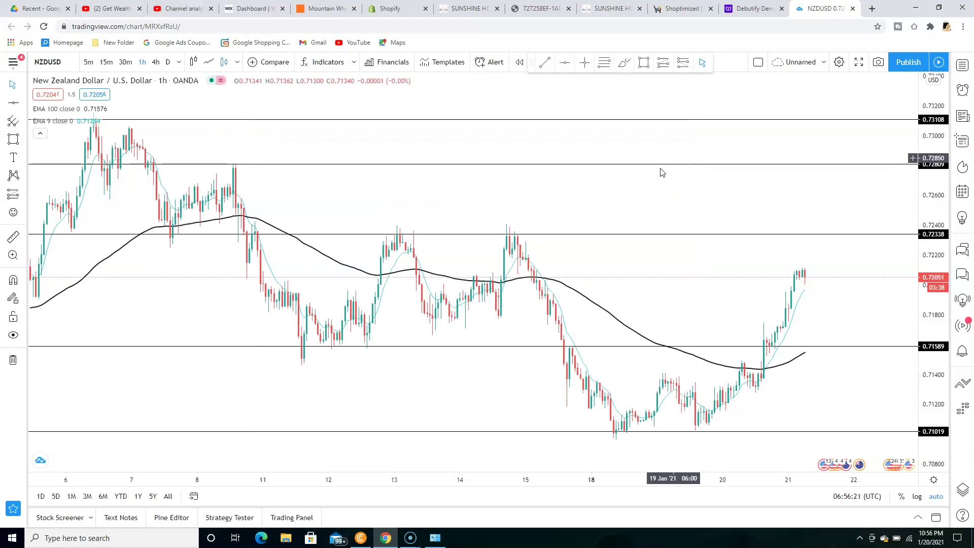
Step: Set the new EMA to length 50 with a thicker pink-red line
double_click(266, 261)
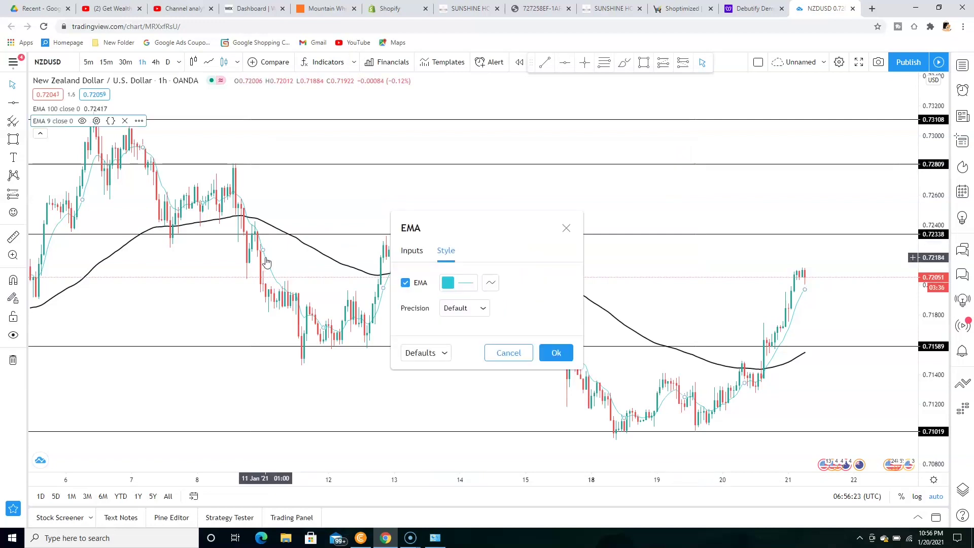
click(400, 251)
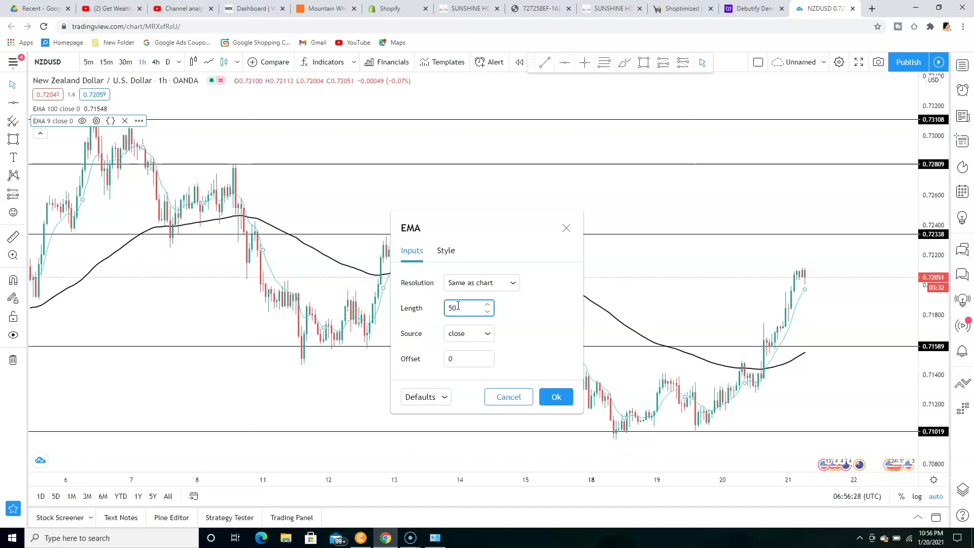
click(446, 251)
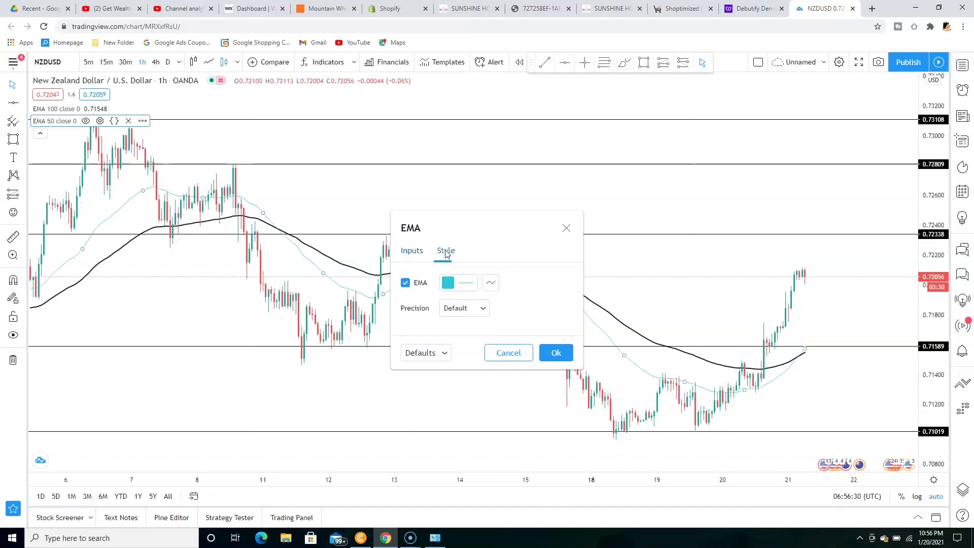
click(447, 283)
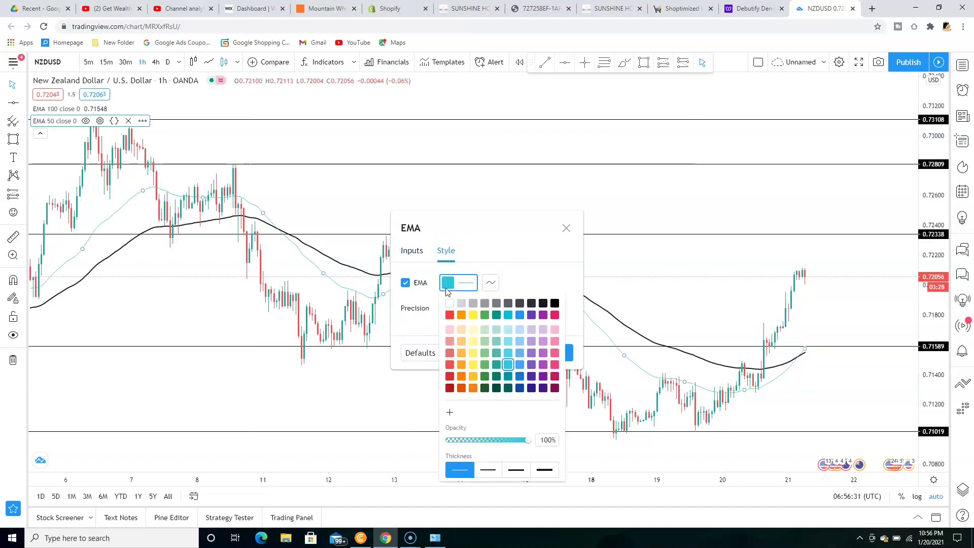
click(542, 315)
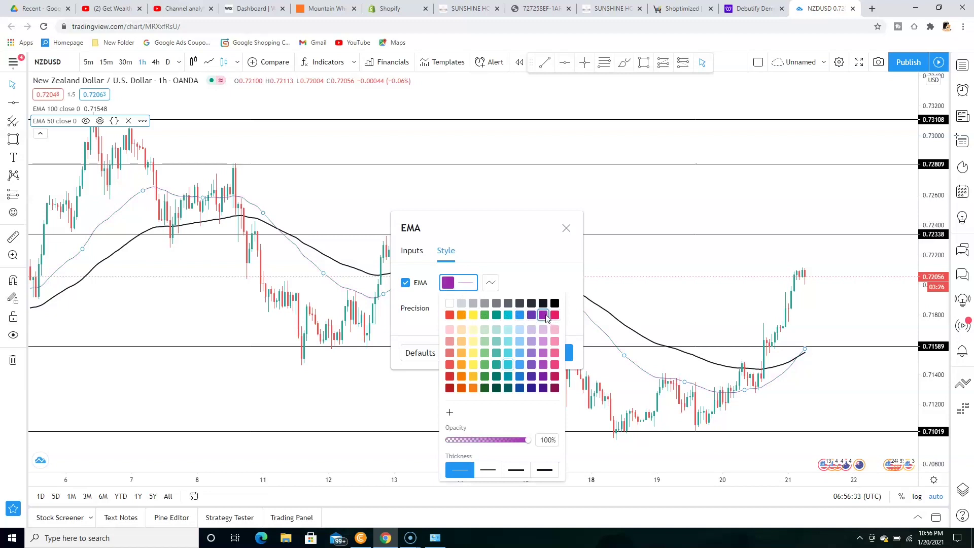
click(486, 470)
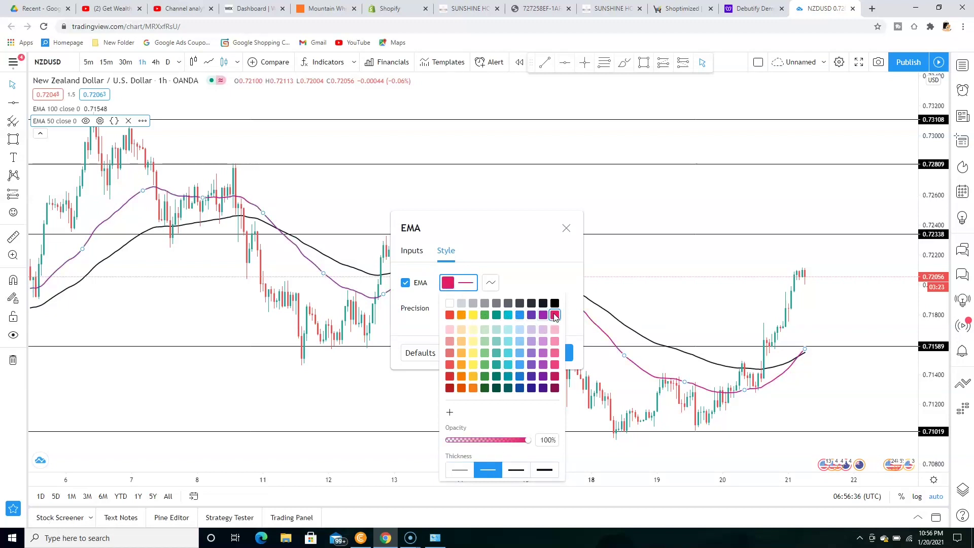
click(553, 274)
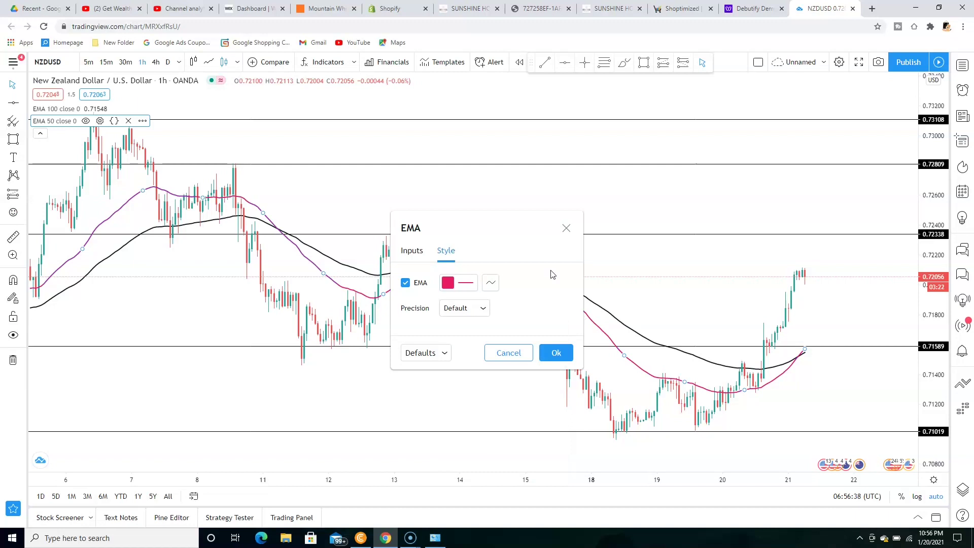
click(556, 353)
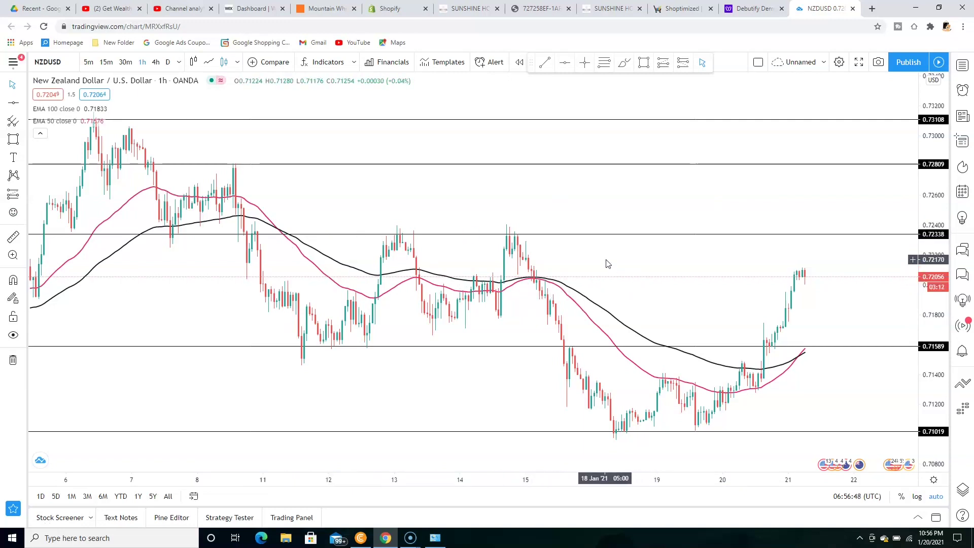
Step: Pan to earlier dates and delete the stray short horizontal line
drag(608, 263, 685, 265)
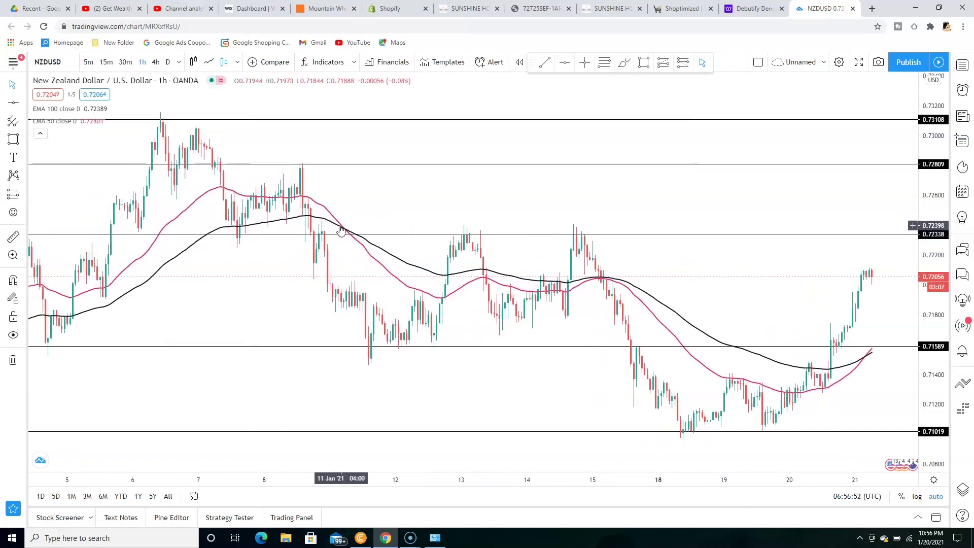
click(624, 62)
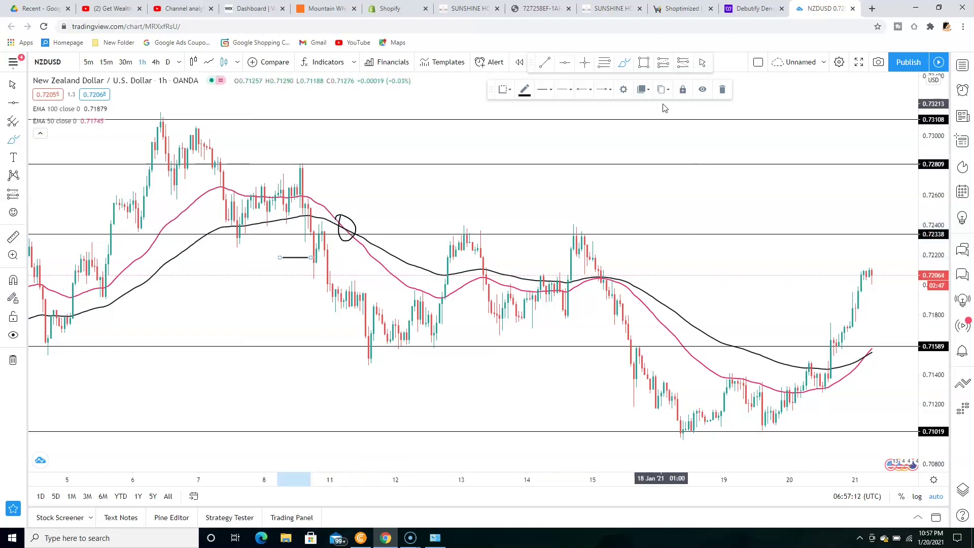
click(722, 91)
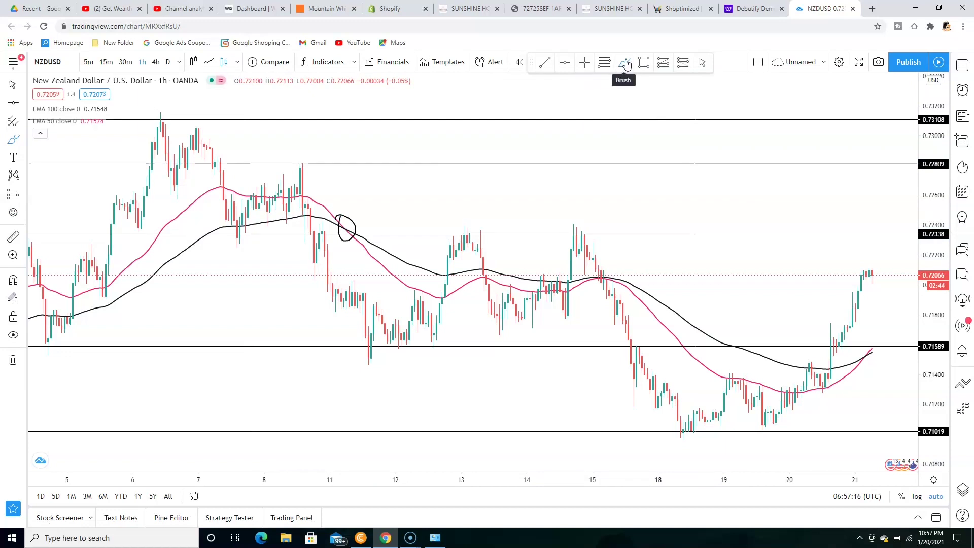
Step: Draw brush circles at the price touches of 0.72338, 0.71589 and 0.71019
click(627, 63)
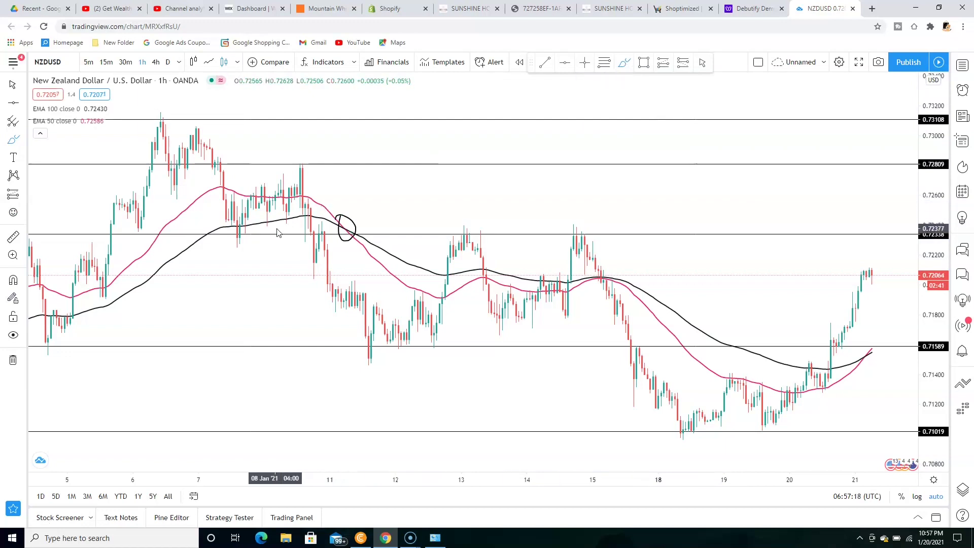
mouse_move(276, 228)
mouse_down()
mouse_move(268, 234)
mouse_move(290, 247)
mouse_up()
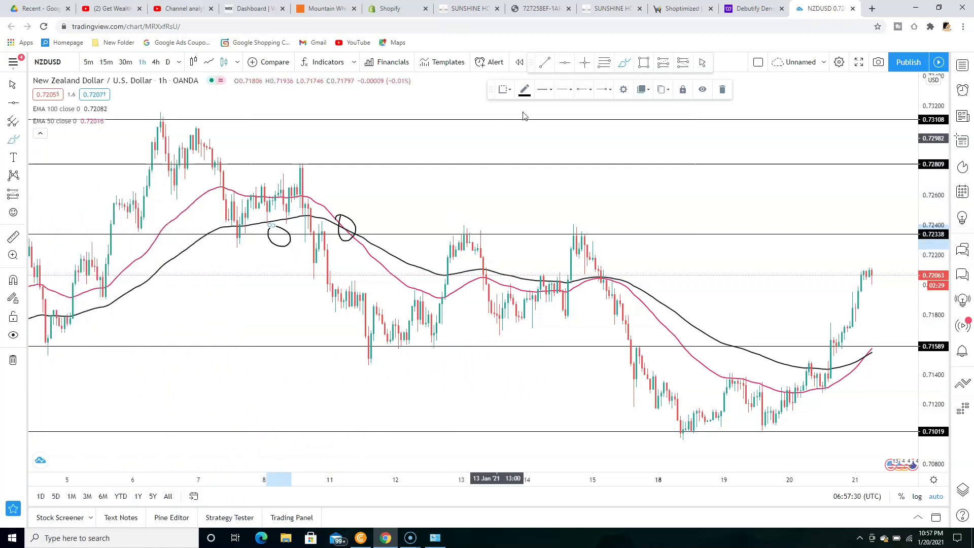
click(623, 62)
mouse_move(299, 332)
mouse_down()
mouse_move(291, 337)
mouse_move(316, 359)
mouse_move(301, 336)
mouse_up()
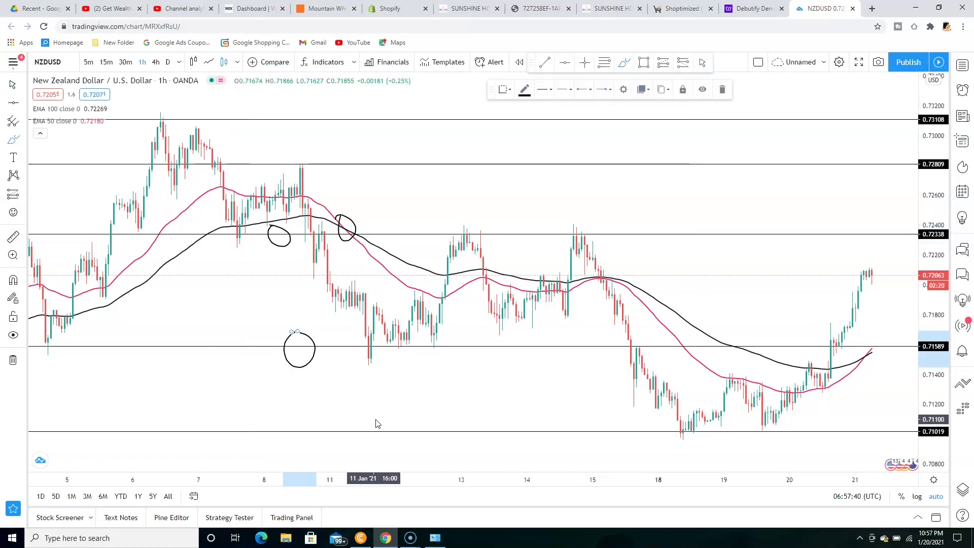
mouse_move(373, 421)
mouse_down()
mouse_move(369, 432)
mouse_move(395, 444)
mouse_move(373, 420)
mouse_up()
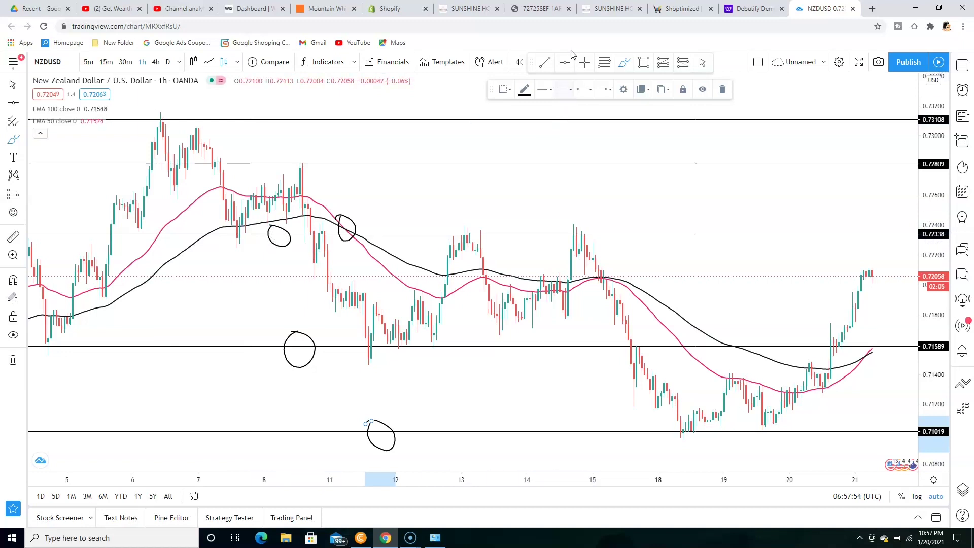
Step: Draw a short trend line just under the 0.72338 resistance near the crossover
click(544, 64)
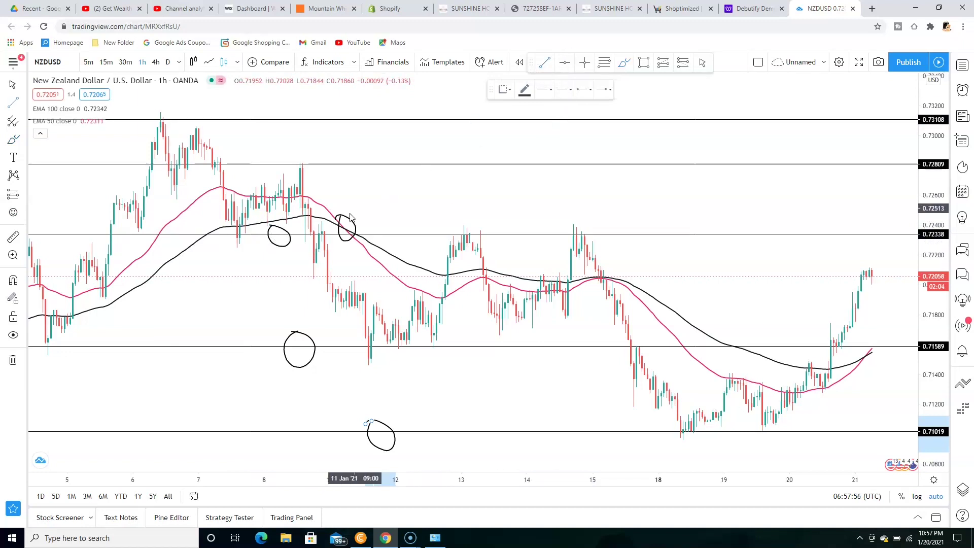
click(300, 241)
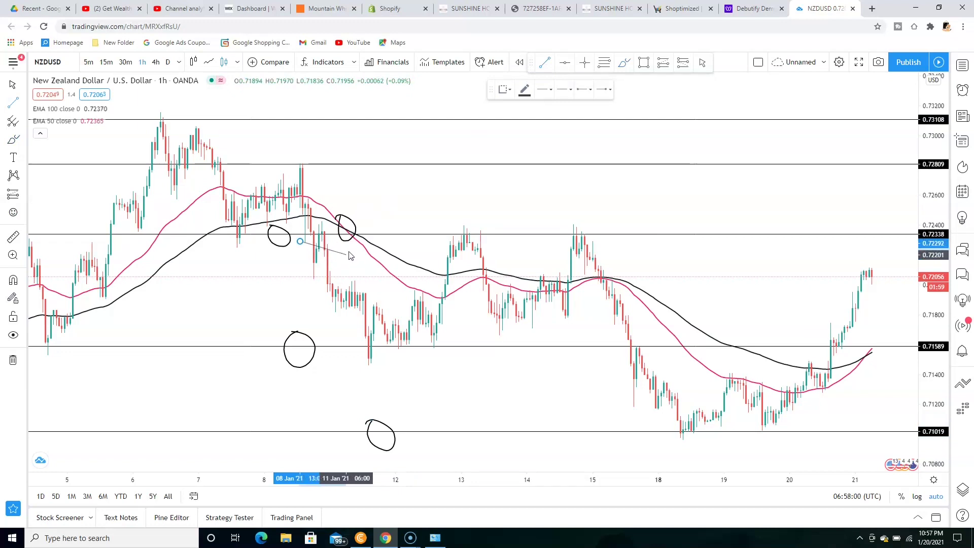
click(345, 244)
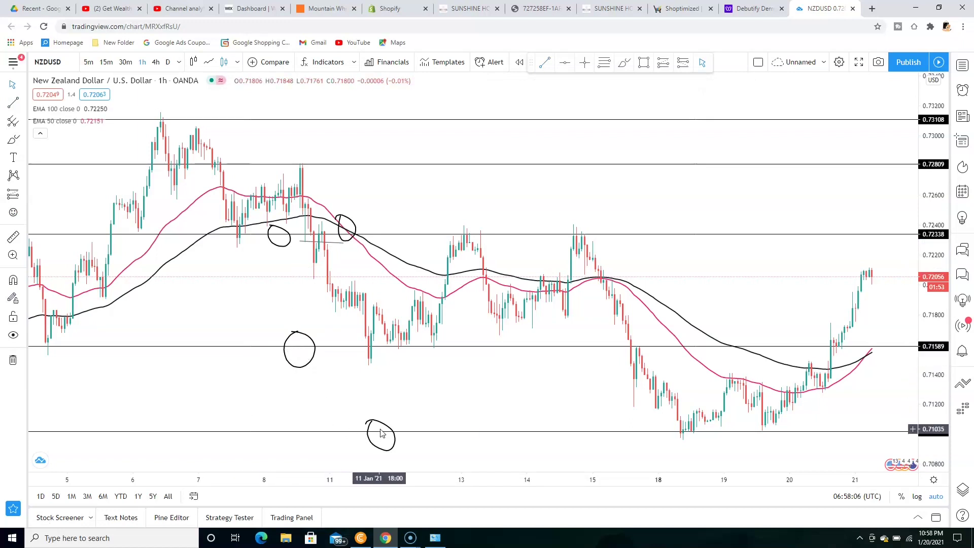
Step: Measure the price drop from 0.72279 downward, then dismiss the measurement
click(361, 431)
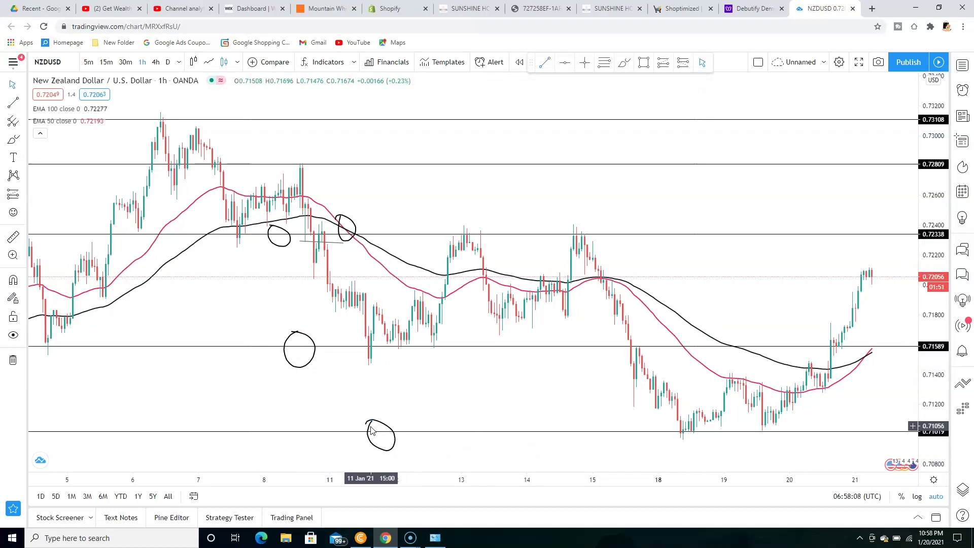
key(Escape)
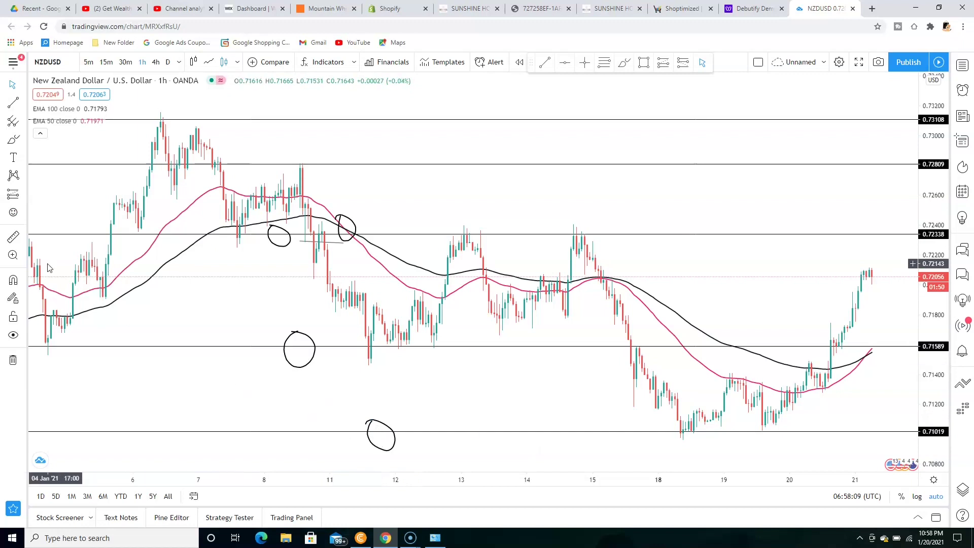
click(13, 237)
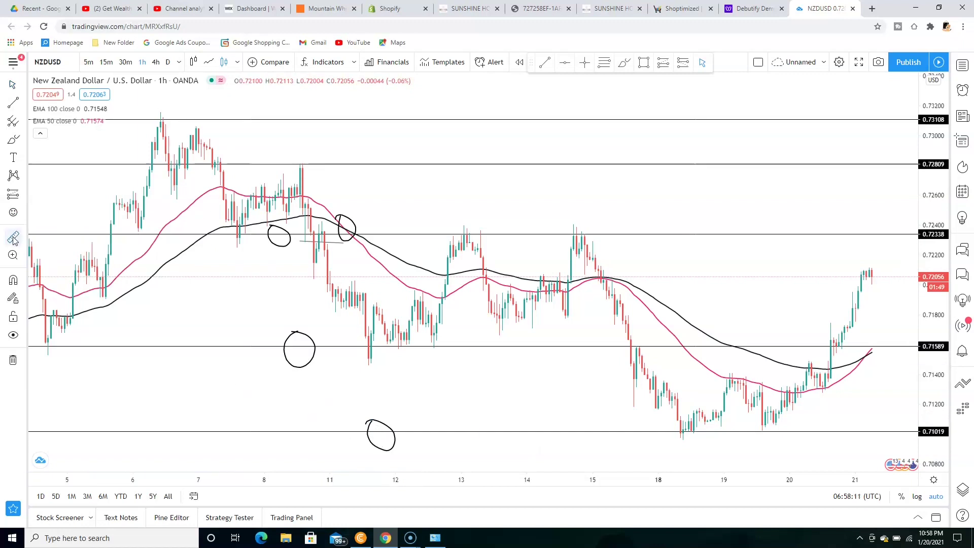
click(309, 244)
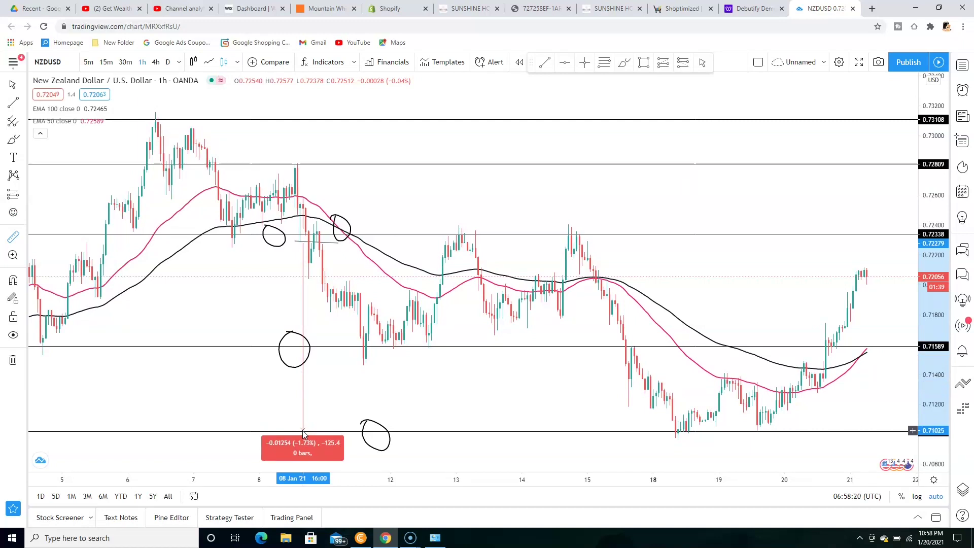
click(304, 391)
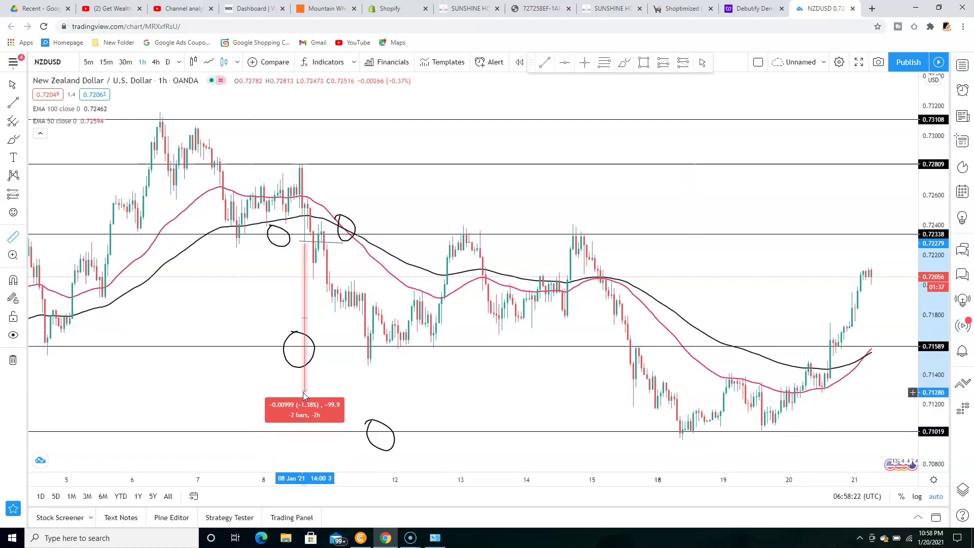
click(230, 304)
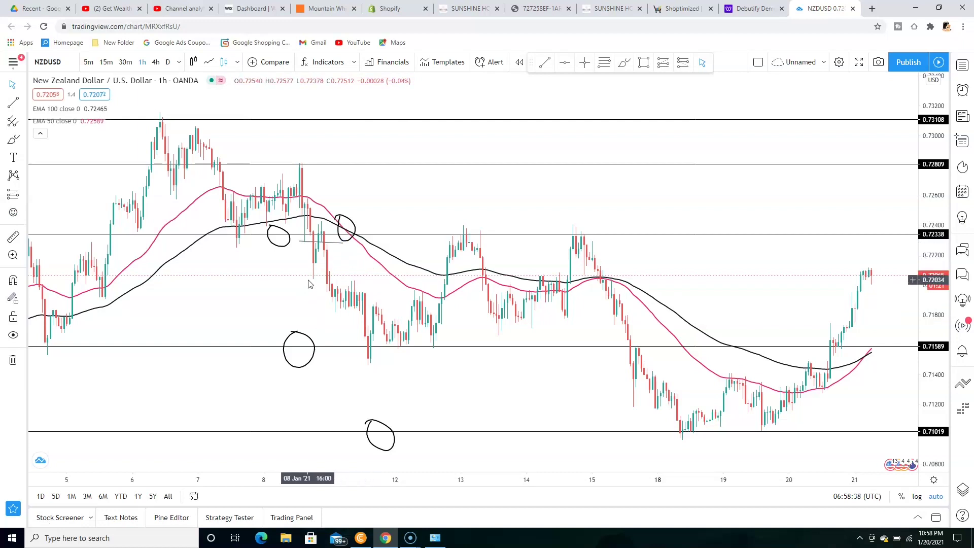
Step: Circle another 0.71589 support touch, then pan to open space after the latest candles
click(625, 63)
mouse_move(235, 333)
mouse_down()
mouse_move(230, 364)
mouse_move(264, 341)
mouse_move(238, 338)
mouse_up()
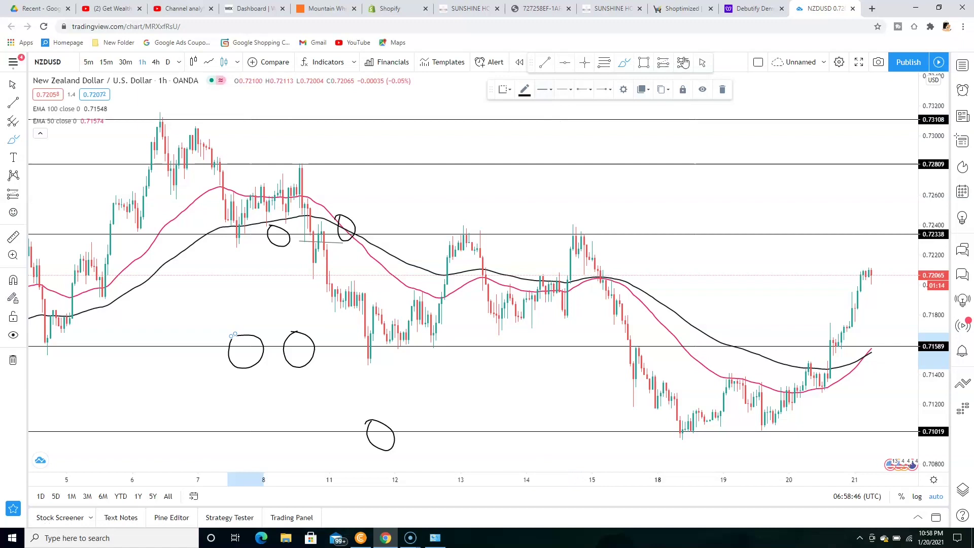
click(704, 63)
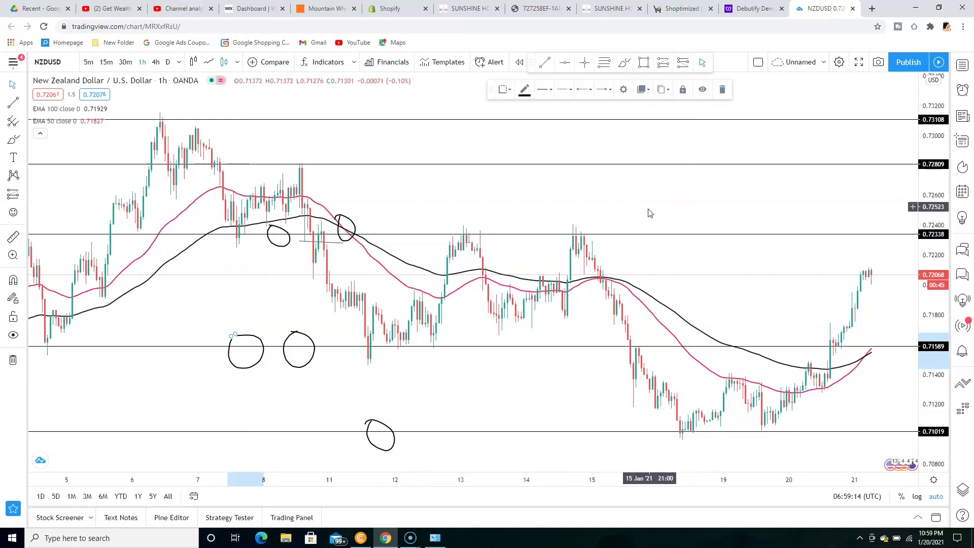
drag(648, 213, 561, 206)
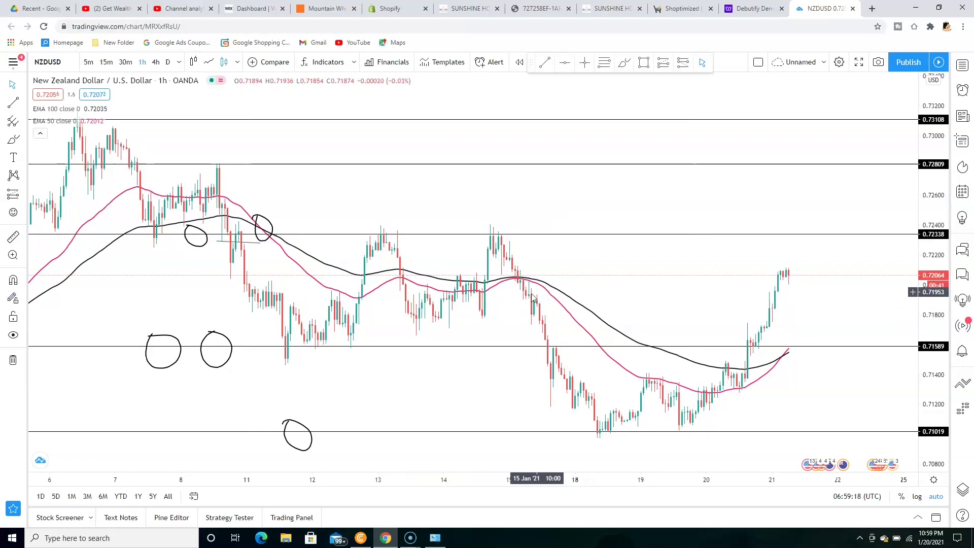
Step: Draw brush circles around the 15 Jan crossover and its 0.71589 and 0.71019 touches
click(624, 62)
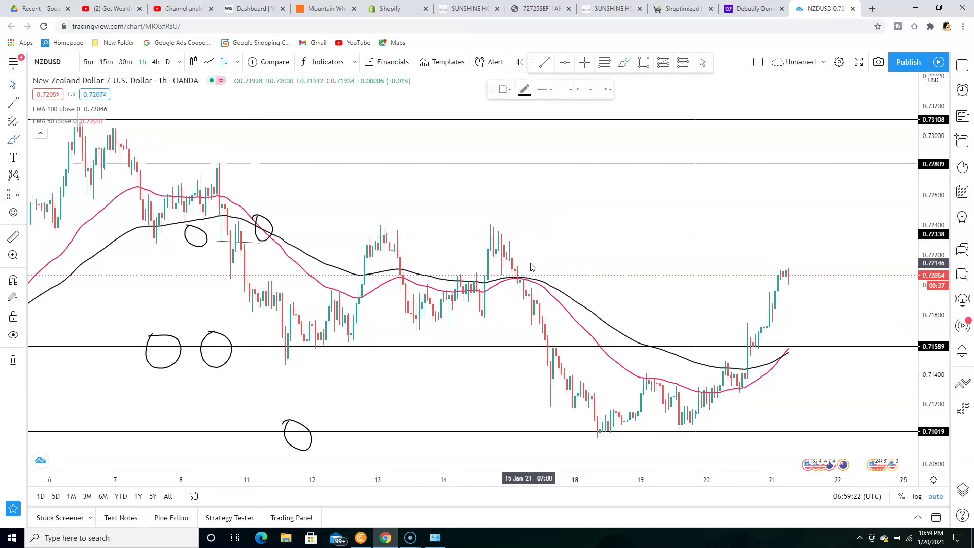
mouse_move(525, 264)
mouse_down()
mouse_move(519, 301)
mouse_move(545, 288)
mouse_up()
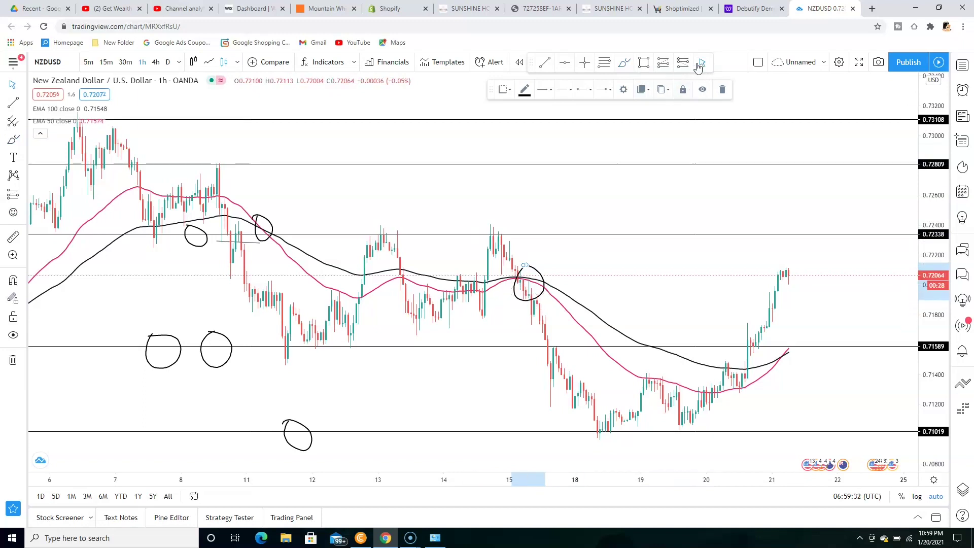
click(622, 62)
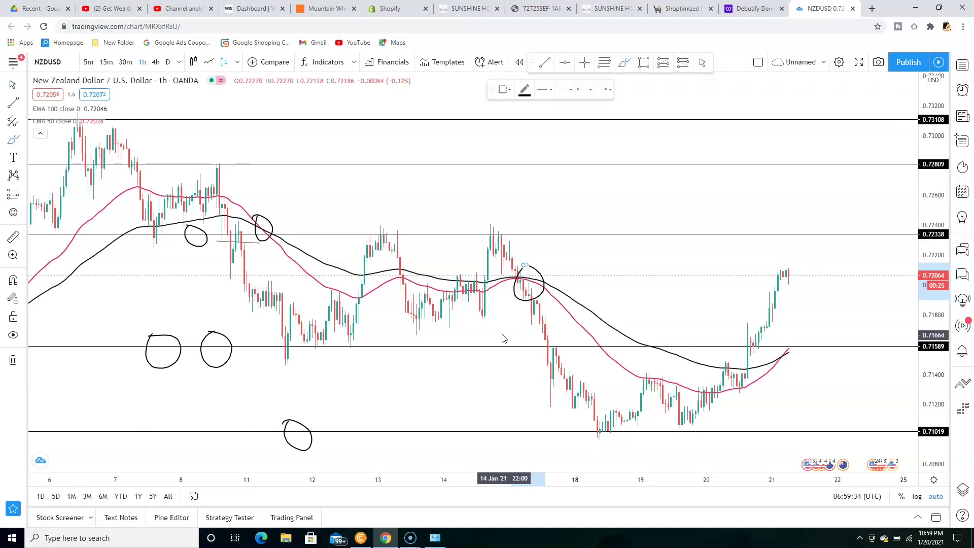
mouse_move(501, 336)
mouse_down()
mouse_move(521, 353)
mouse_move(507, 341)
mouse_up()
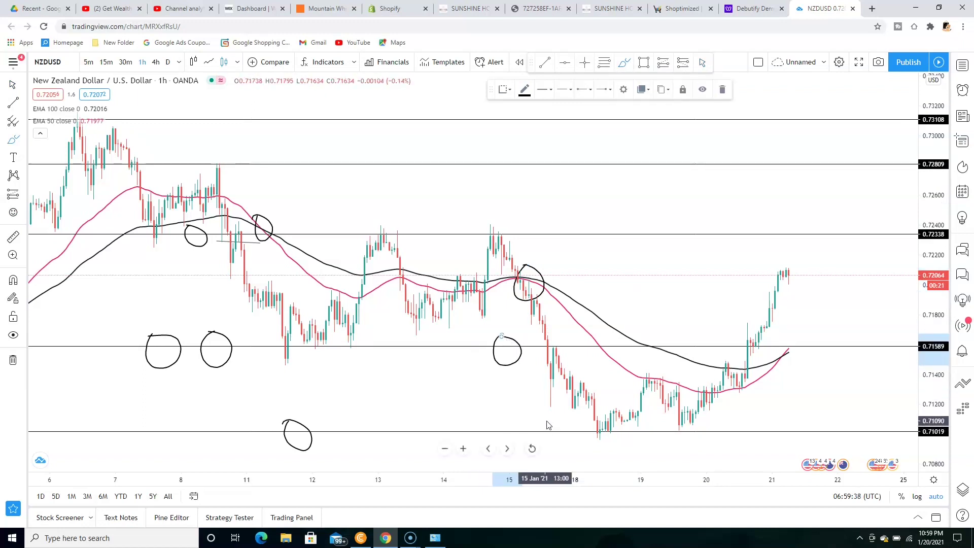
mouse_move(544, 422)
mouse_down()
mouse_move(566, 427)
mouse_move(552, 438)
mouse_move(543, 426)
mouse_up()
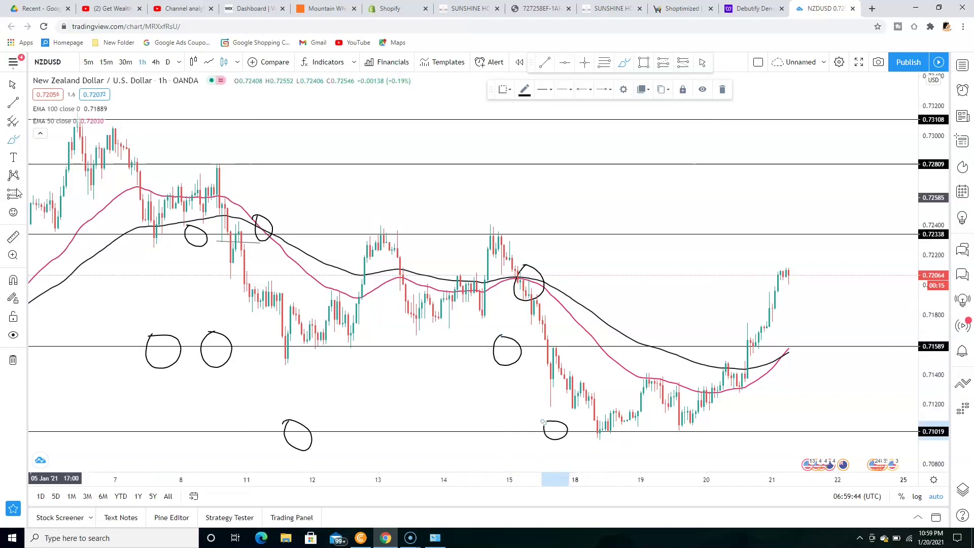
Step: Measure the price drop from the circled candle, then dismiss the measurement
click(13, 236)
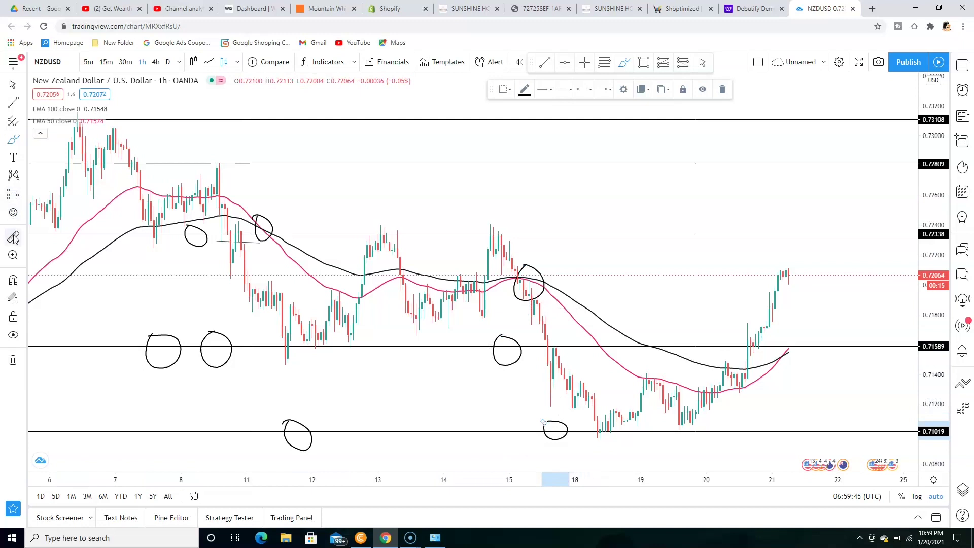
click(521, 291)
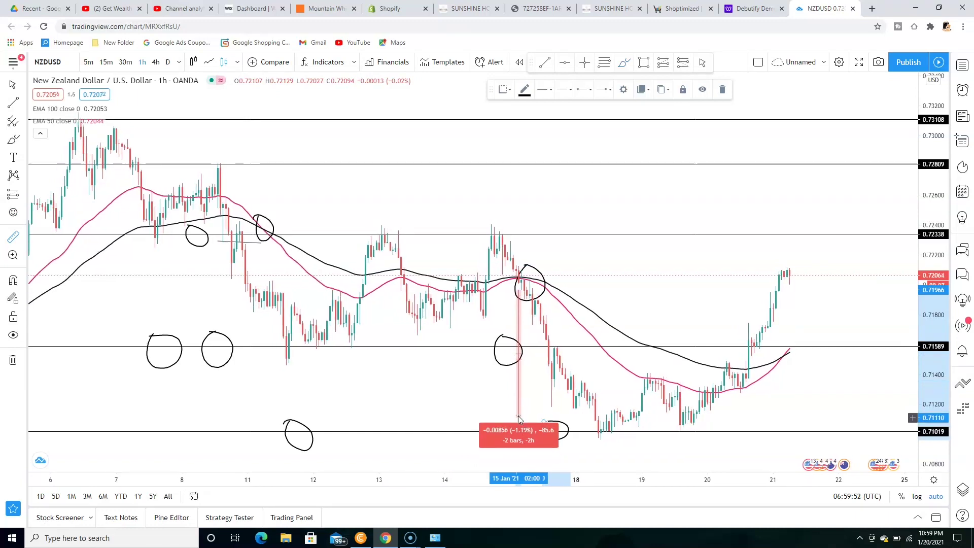
click(516, 432)
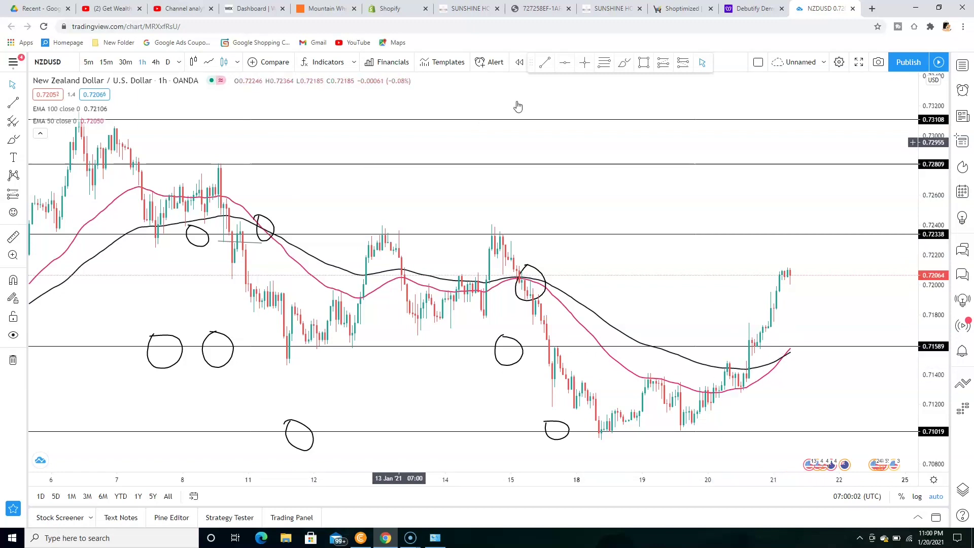
Step: Draw brush circles at the 21 Jan EMA crossover and where the 100 EMA meets 0.71589
click(625, 63)
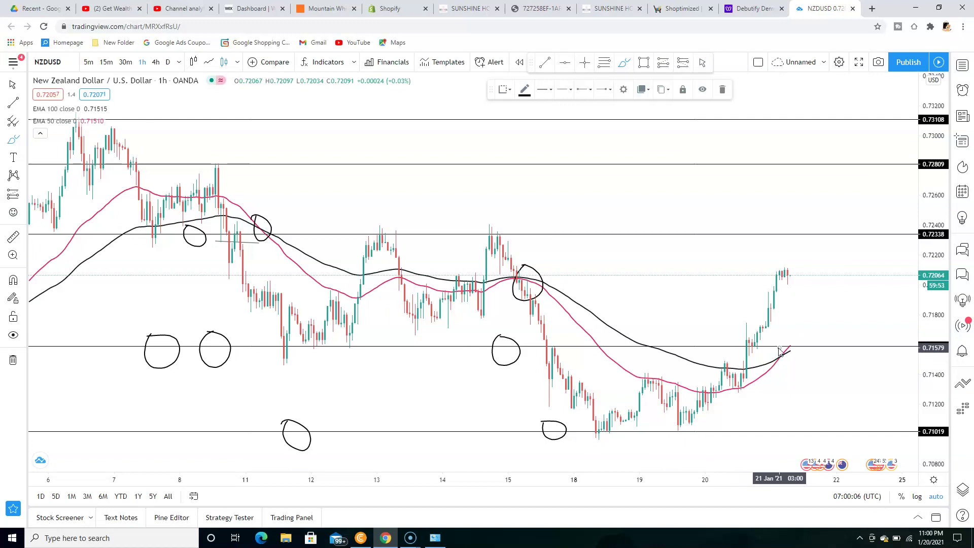
drag(777, 364, 799, 362)
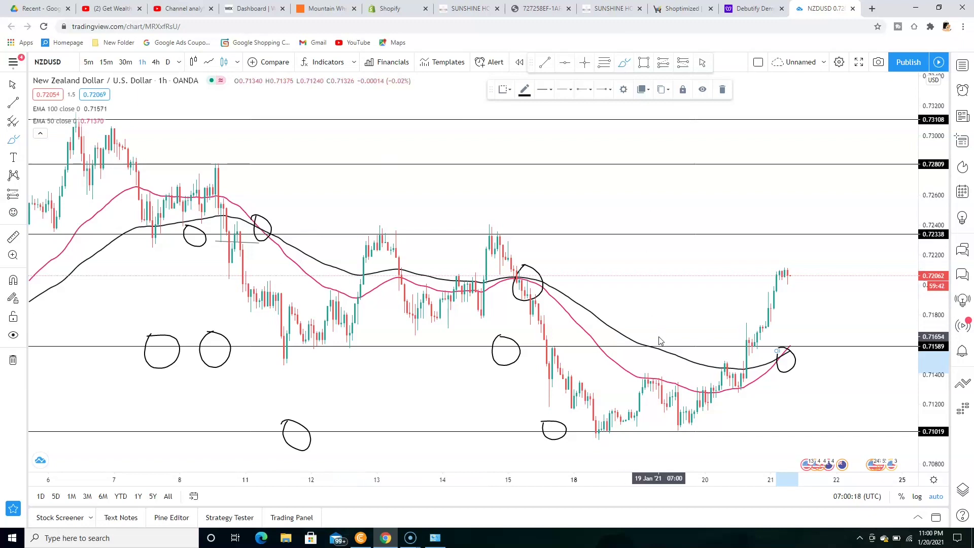
mouse_move(660, 340)
mouse_down()
mouse_move(648, 349)
mouse_move(658, 365)
mouse_move(677, 358)
mouse_move(659, 341)
mouse_up()
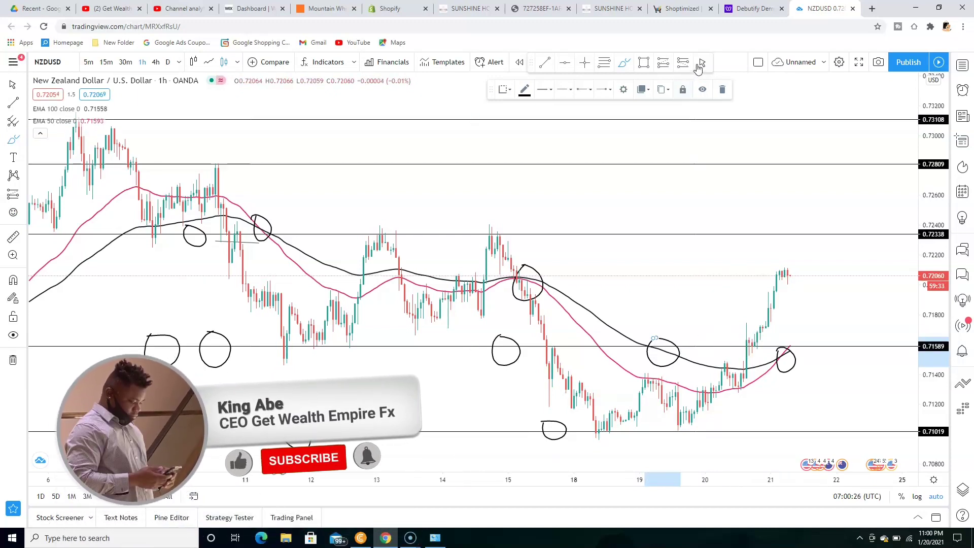
Step: Draw a short trend line at about 0.7168 from the 20 Jan 16:00 candle, discarding a trial horizontal line
click(568, 62)
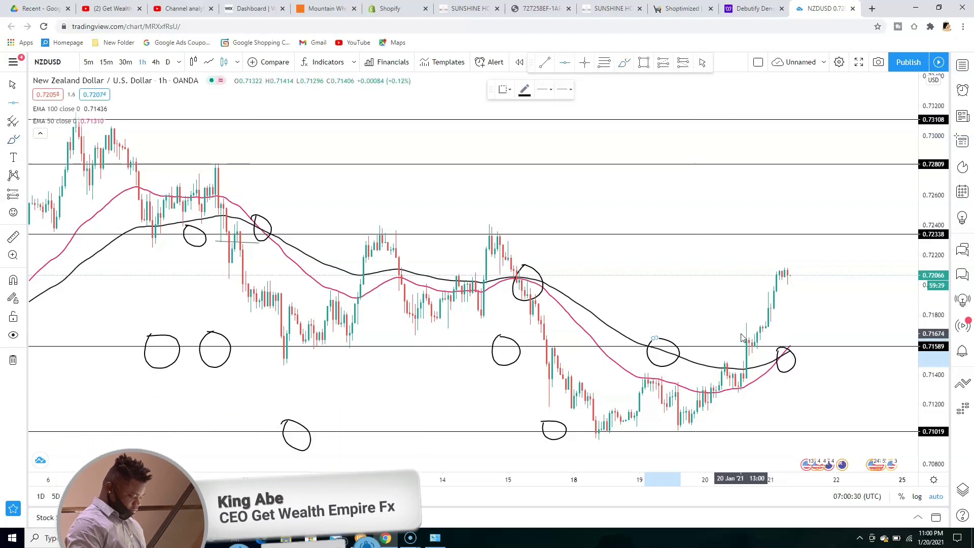
click(740, 334)
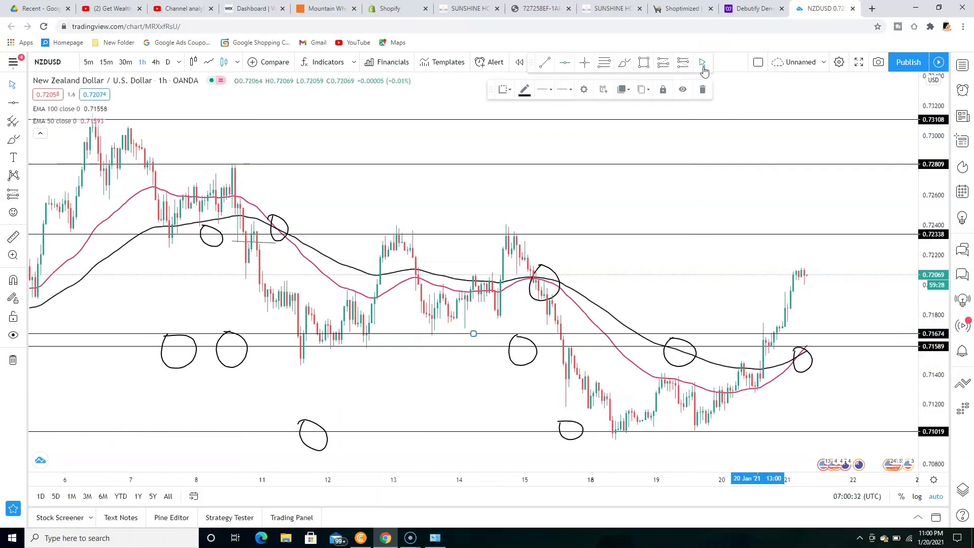
click(702, 89)
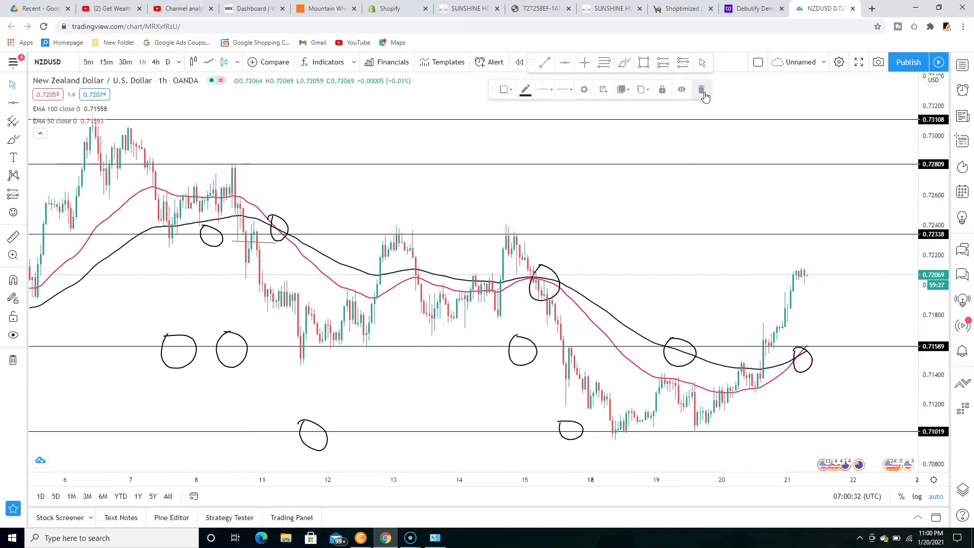
click(545, 62)
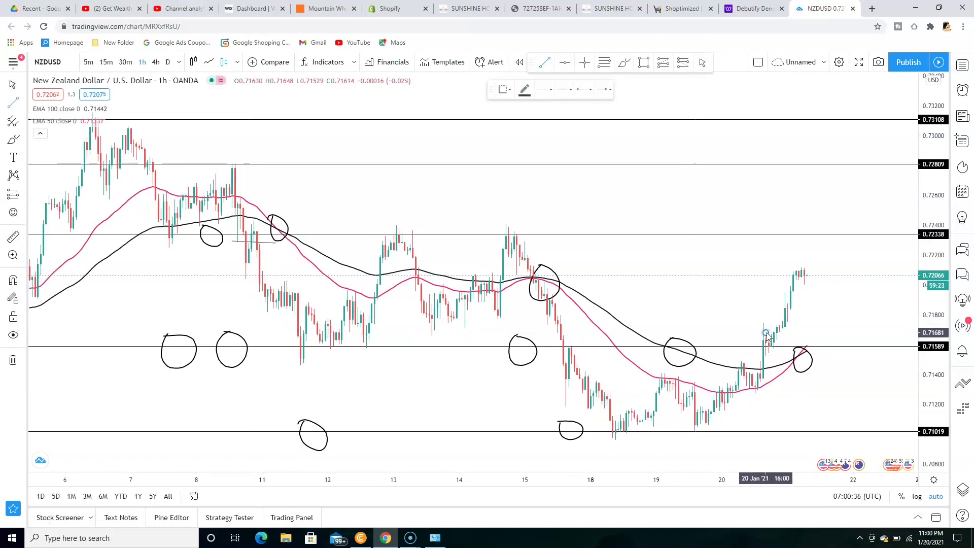
click(766, 333)
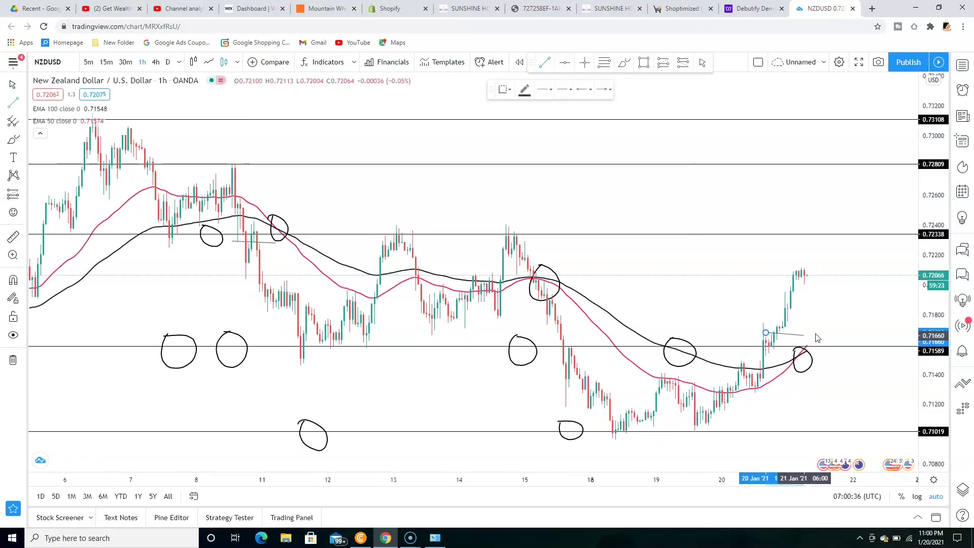
click(848, 333)
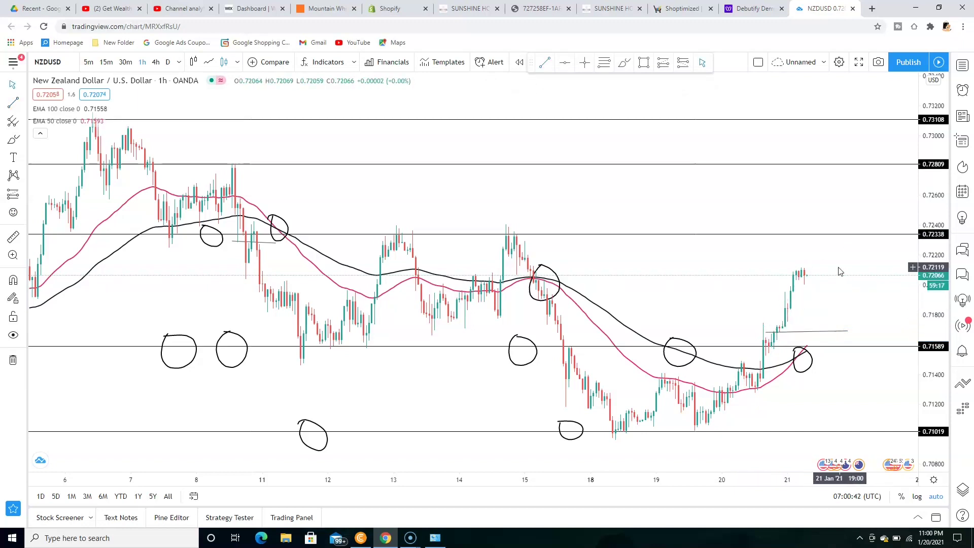
Step: With the Brush, circle the 0.72338 line near 19 Jan and the 13 and 15 Jan highs
click(13, 238)
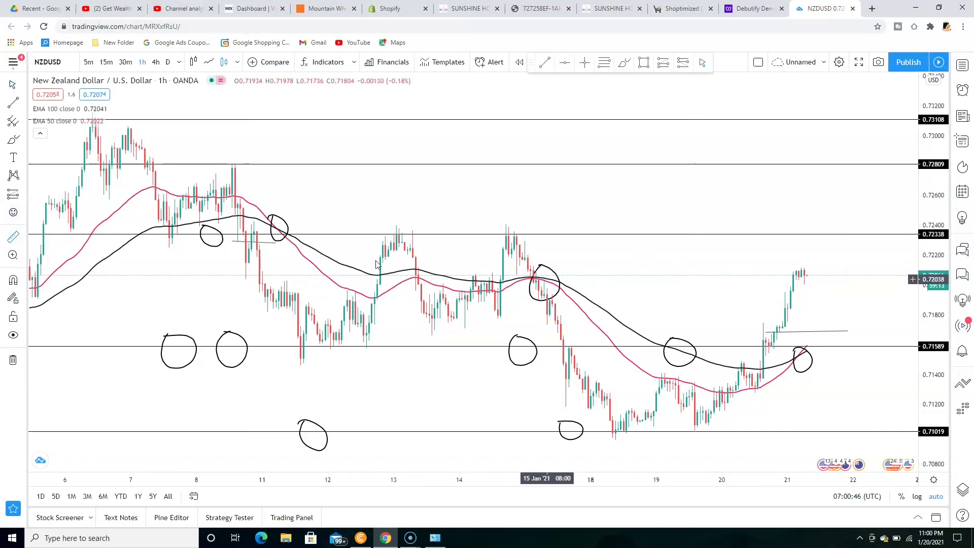
click(626, 63)
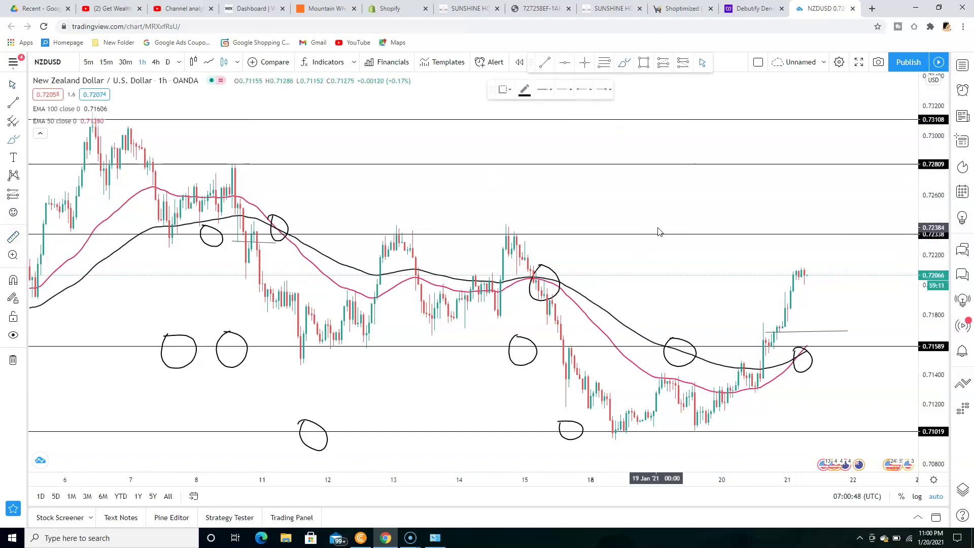
mouse_move(658, 225)
mouse_down()
mouse_move(654, 251)
mouse_move(677, 245)
mouse_up()
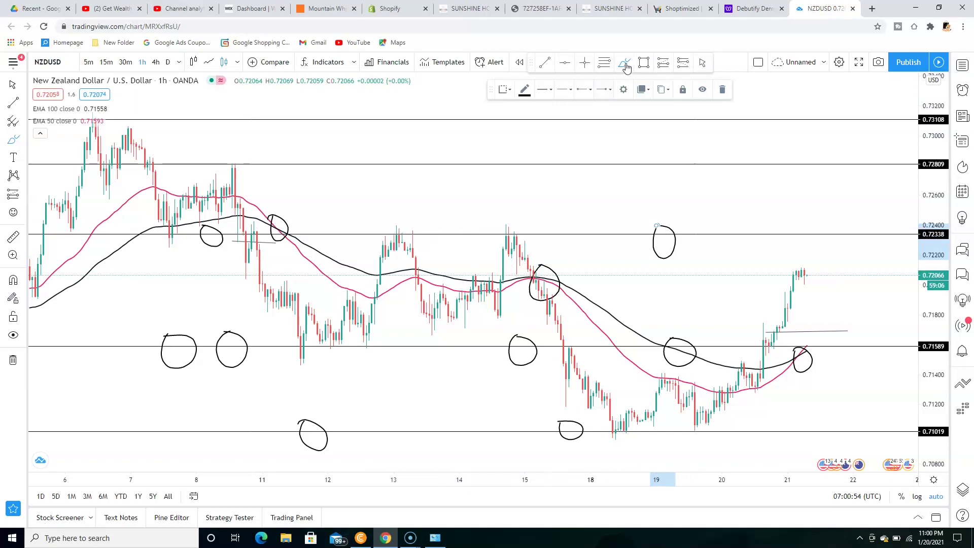
drag(397, 222, 383, 220)
mouse_move(511, 223)
mouse_down()
mouse_move(500, 243)
mouse_move(533, 258)
mouse_move(502, 229)
mouse_up()
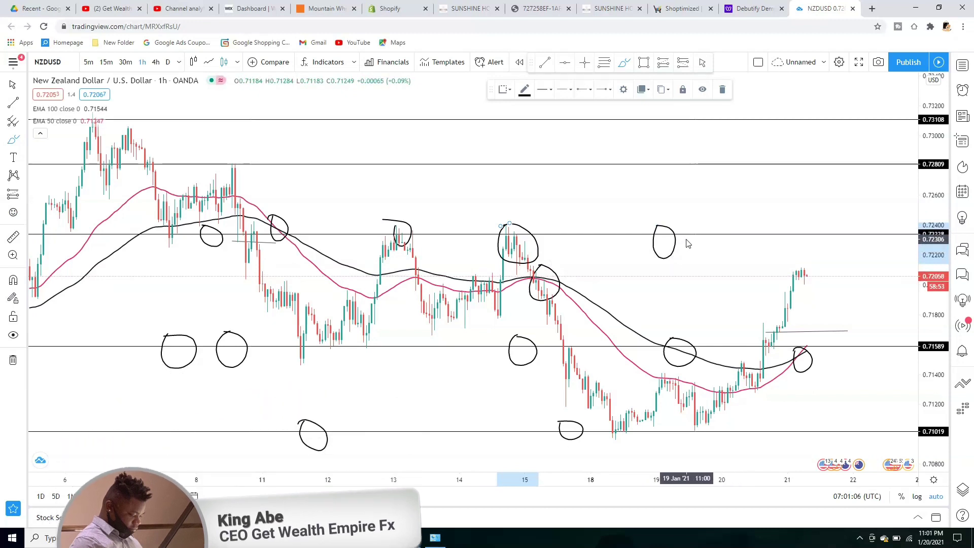
Step: Draw a second circle on the 0.72338 line, then circles on the 0.72809 and 0.73108 lines
click(624, 64)
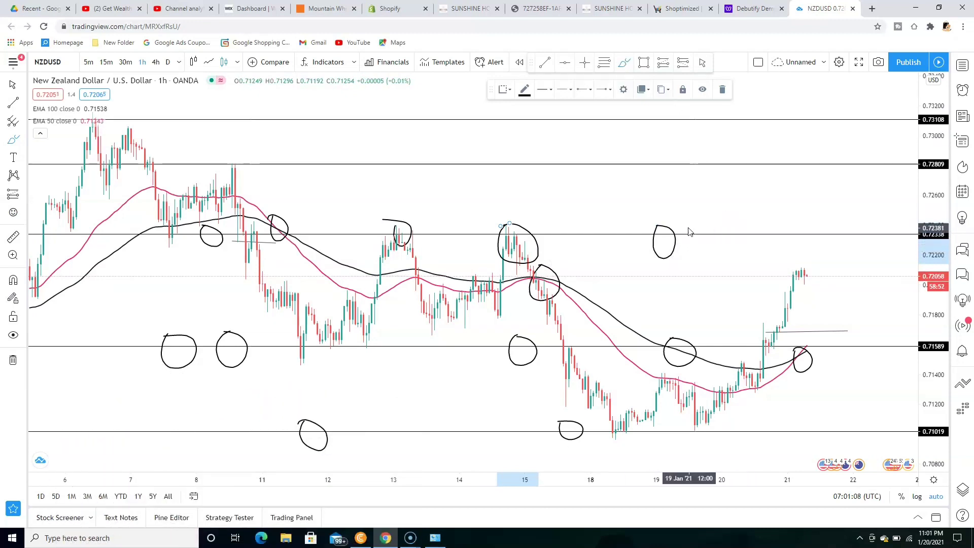
mouse_move(695, 225)
mouse_down()
mouse_move(709, 238)
mouse_move(695, 228)
mouse_up()
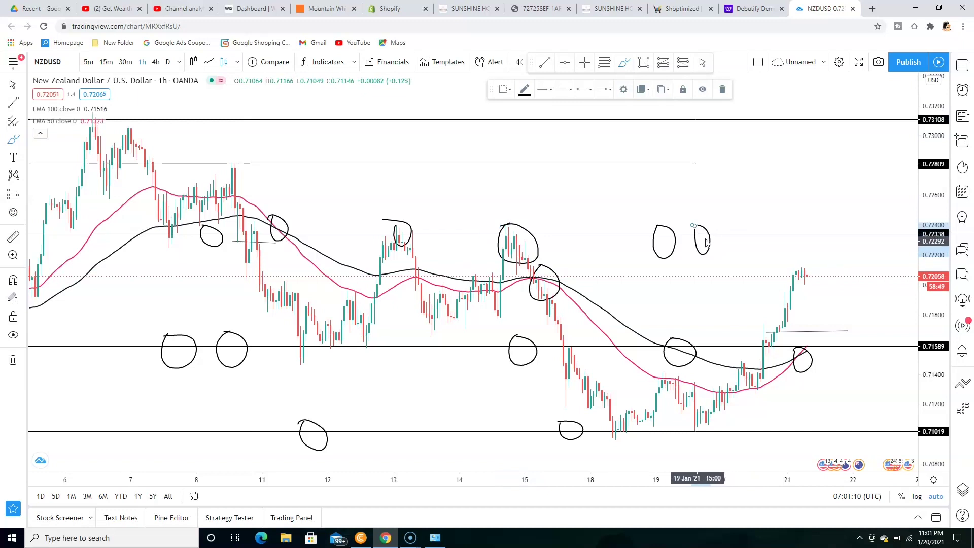
click(625, 65)
mouse_move(648, 154)
mouse_down()
mouse_move(645, 189)
mouse_move(646, 154)
mouse_up()
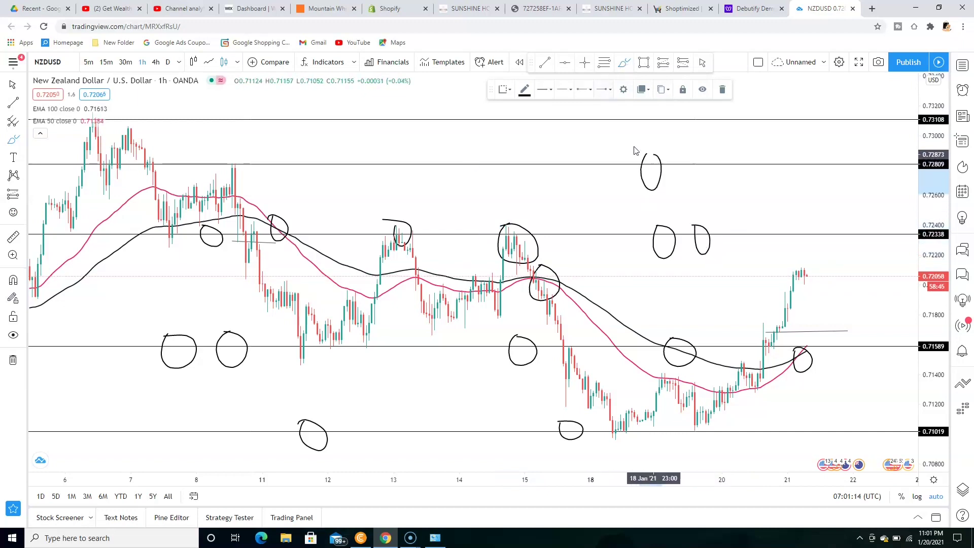
click(625, 63)
mouse_move(550, 115)
mouse_down()
mouse_move(547, 130)
mouse_move(565, 119)
mouse_up()
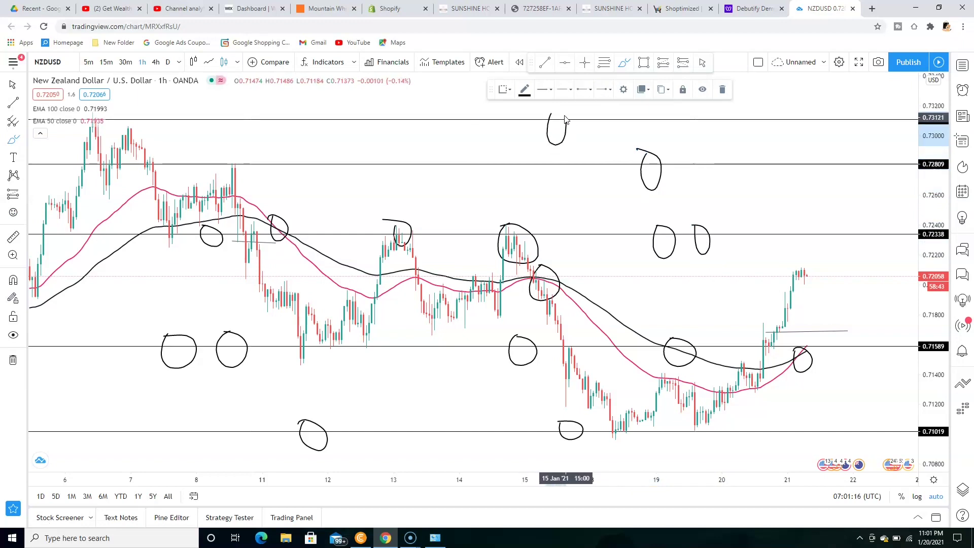